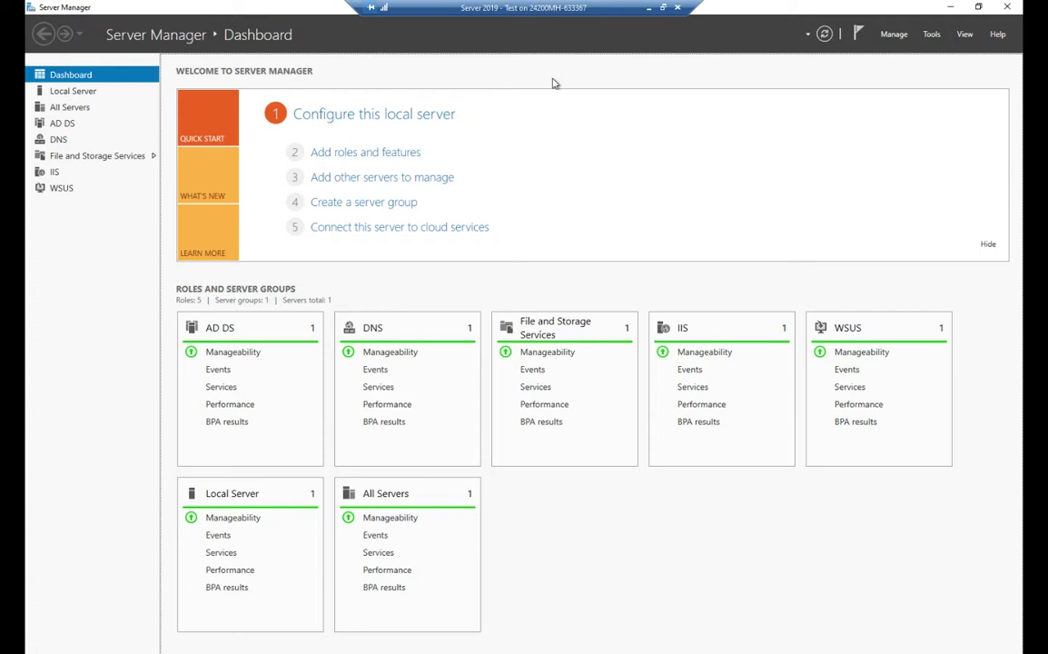
Open Event Viewer from the server's administrative tools and maximize its window.
left_click(932, 35)
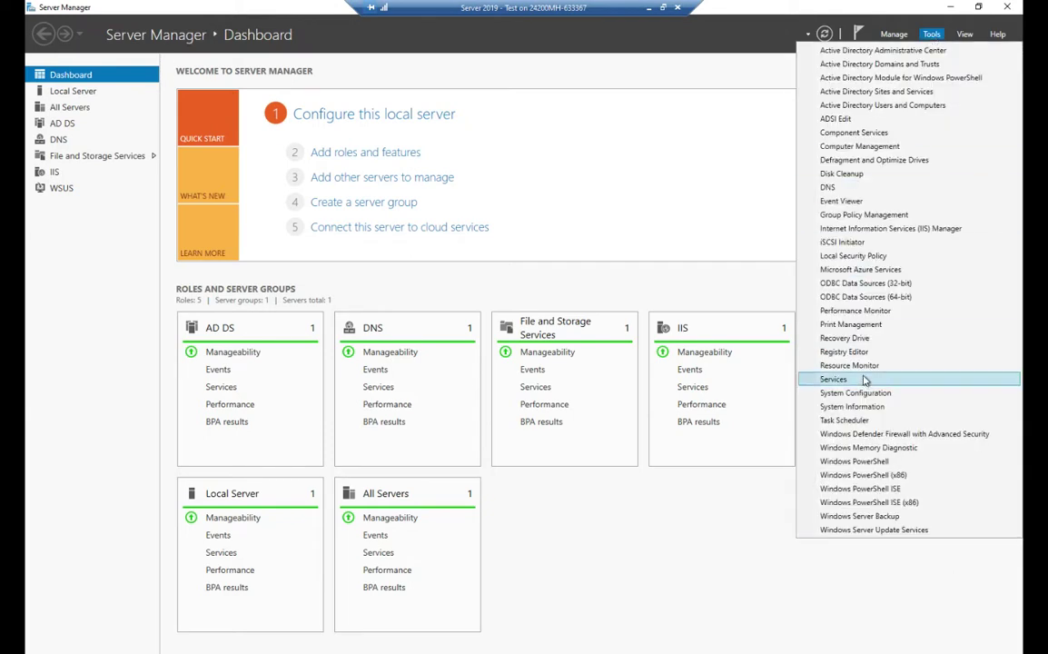
left_click(863, 205)
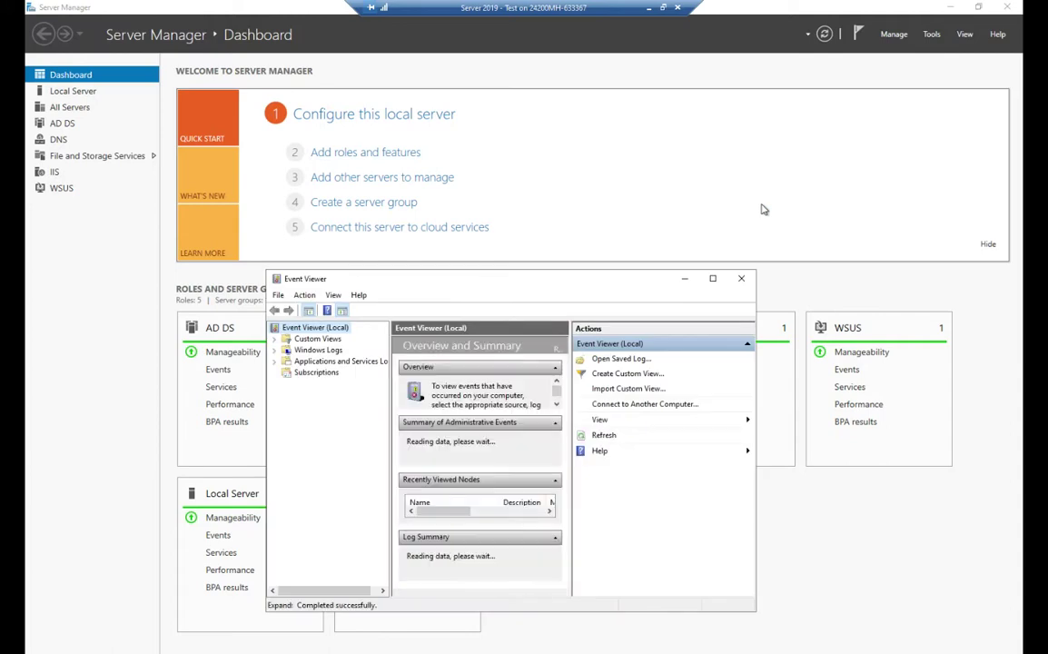
left_click(714, 278)
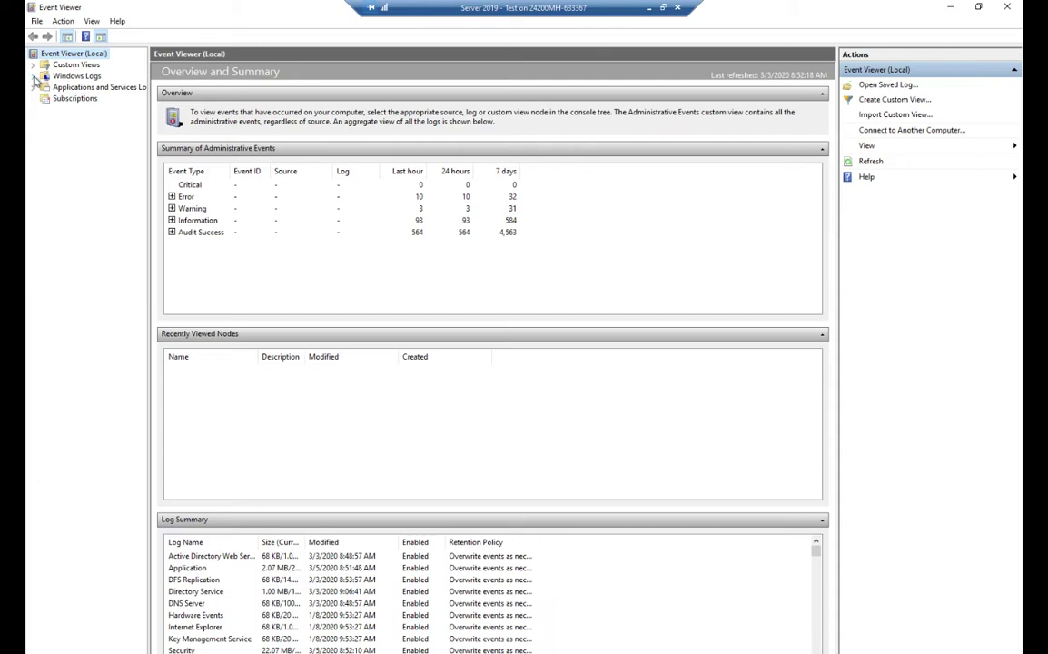
Expand Windows Logs and view the Security-SPP error logged 3/5/2020 7:56:06 AM in the Application log.
left_click(34, 77)
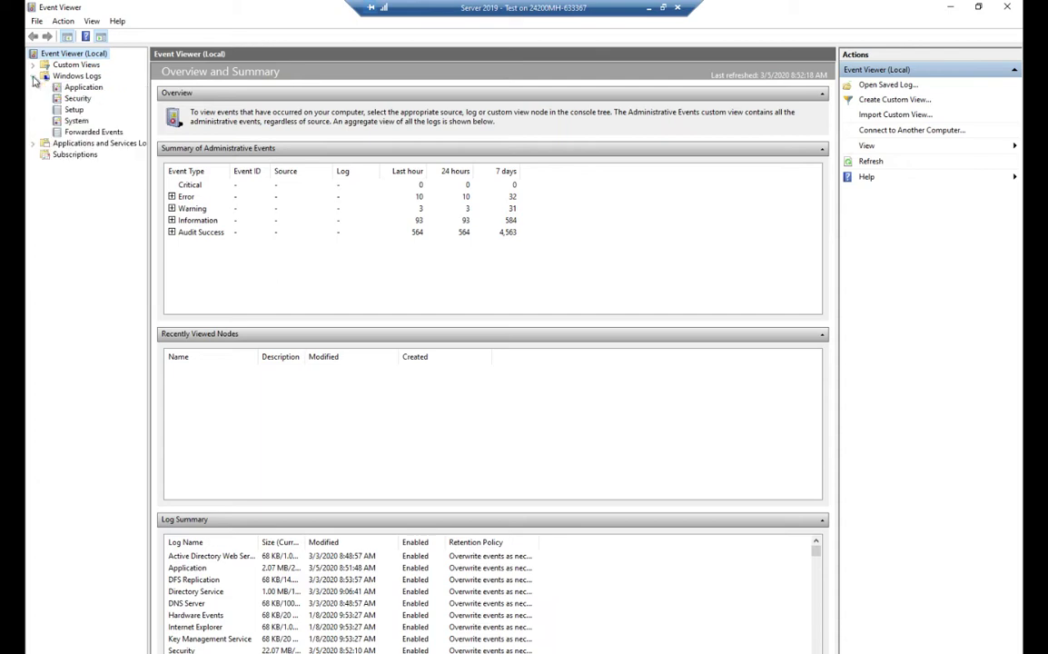
left_click(90, 92)
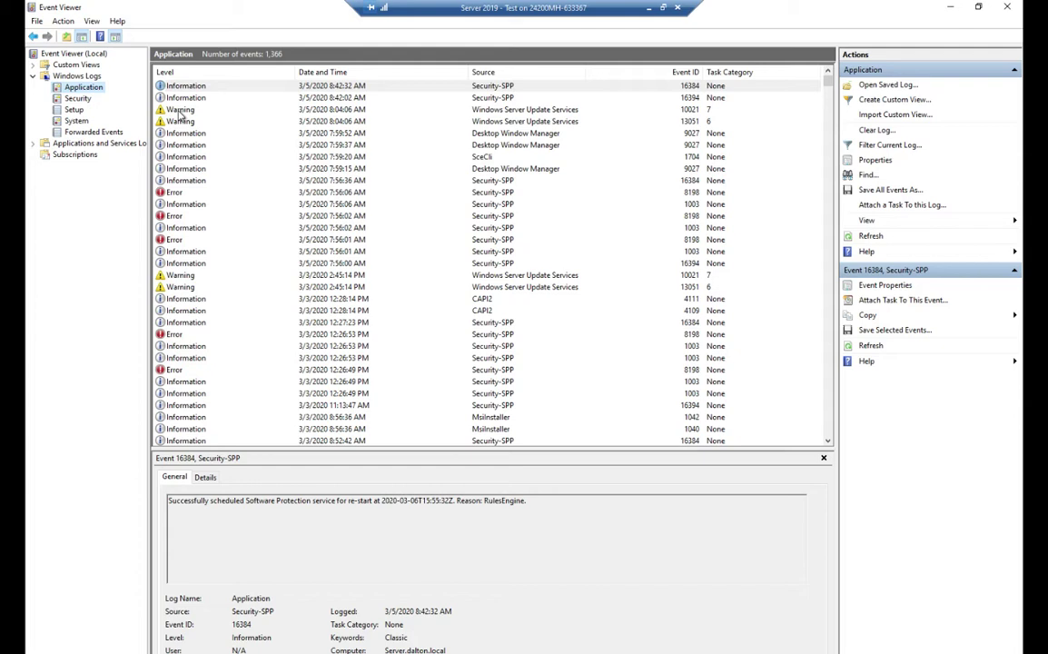
left_click(177, 193)
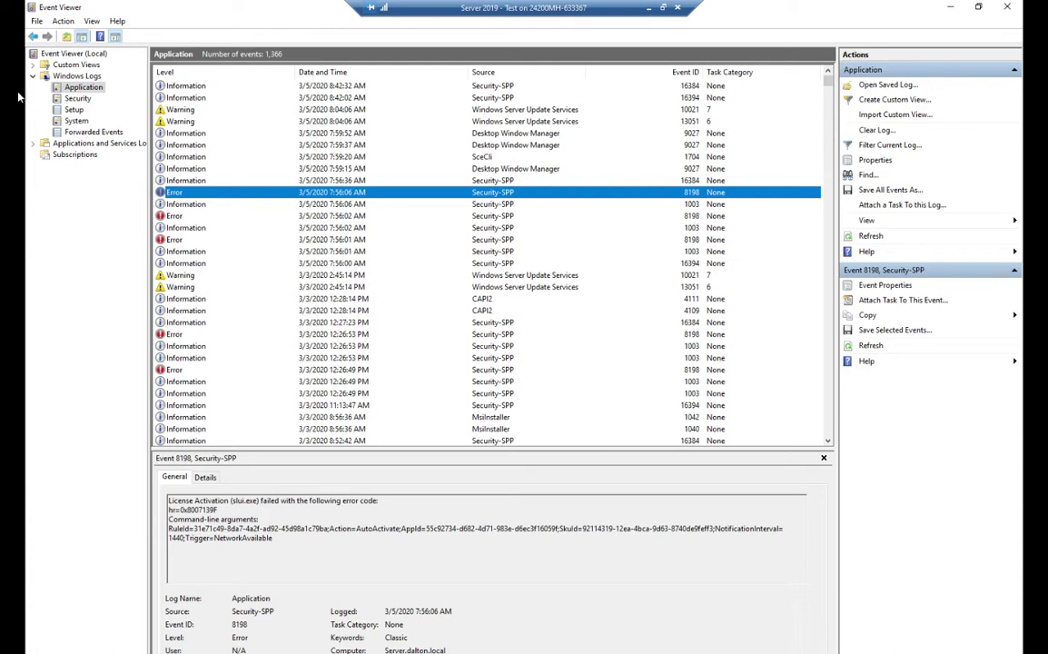
Look through the System, Application, Setup and Security logs, ending on the Security log.
left_click(76, 121)
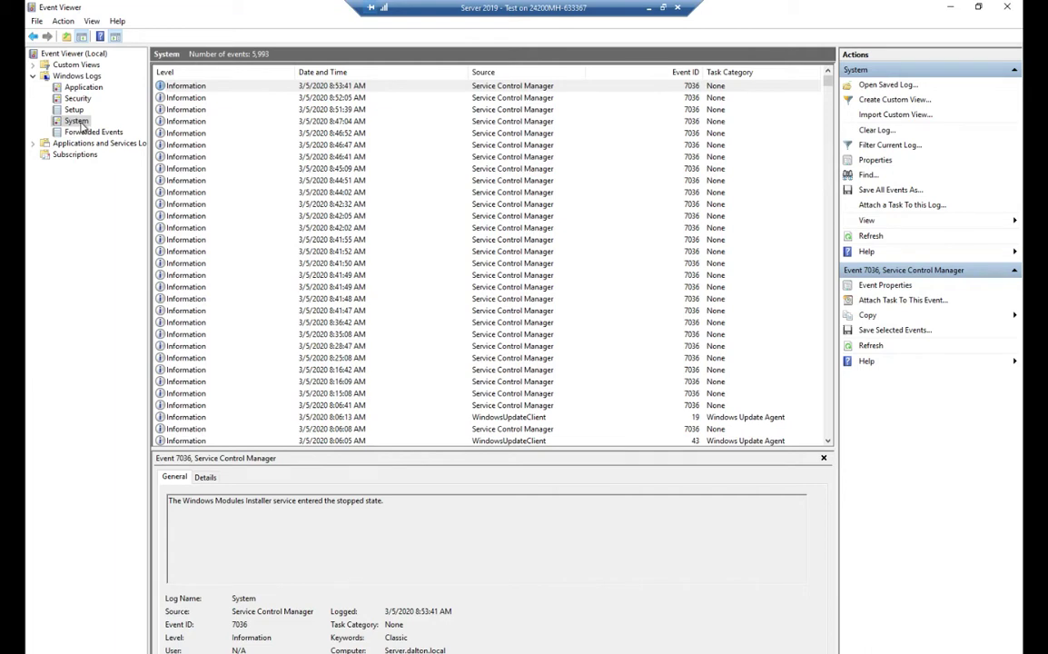
left_click(90, 88)
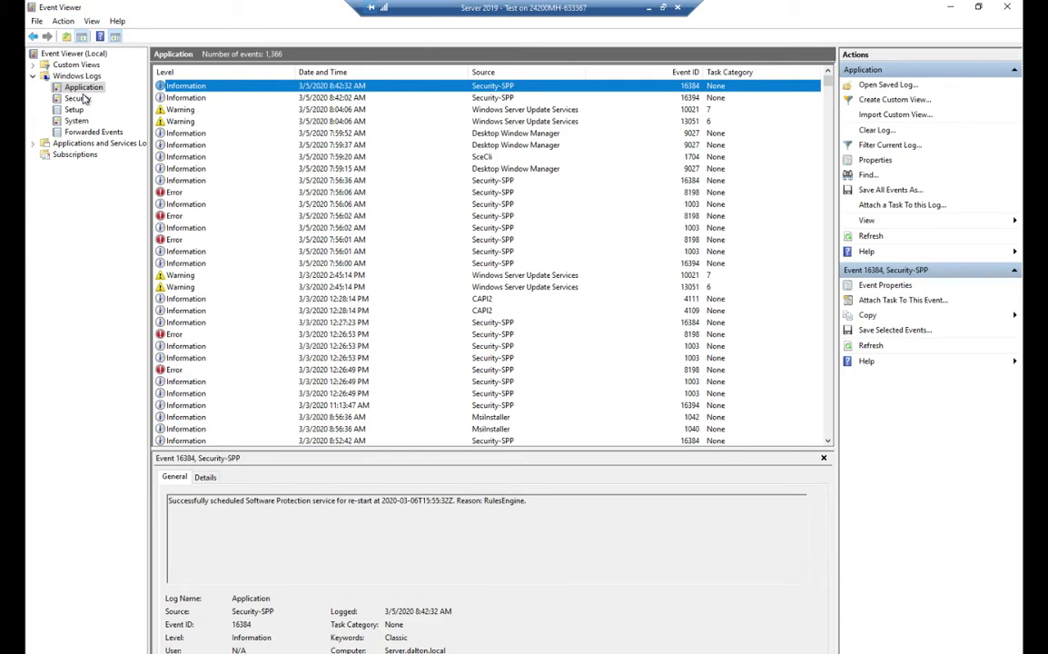
left_click(75, 121)
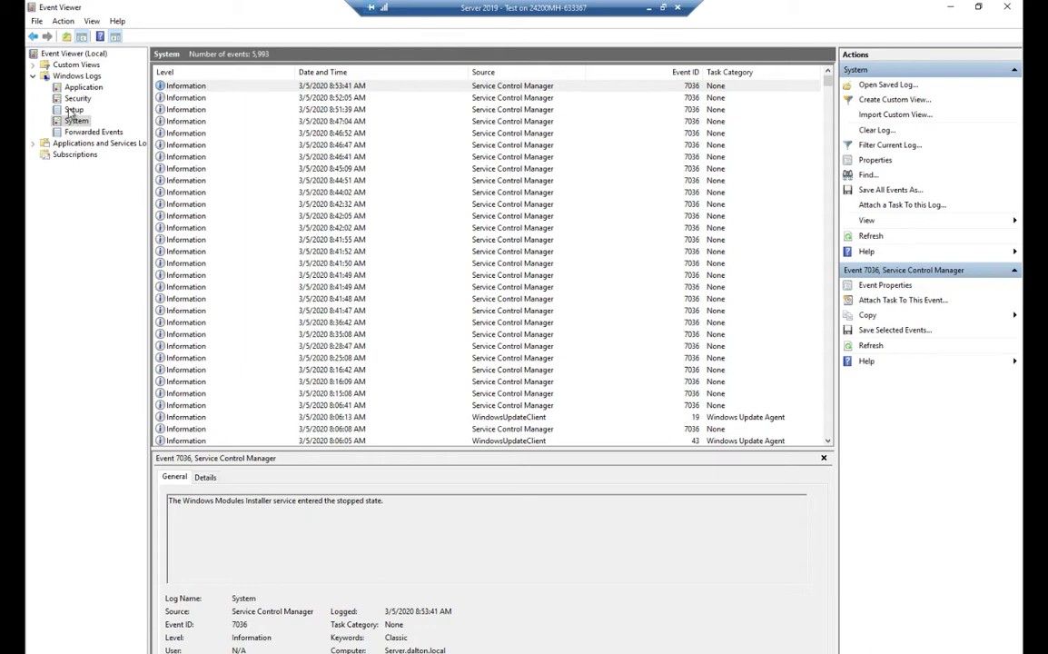
left_click(72, 110)
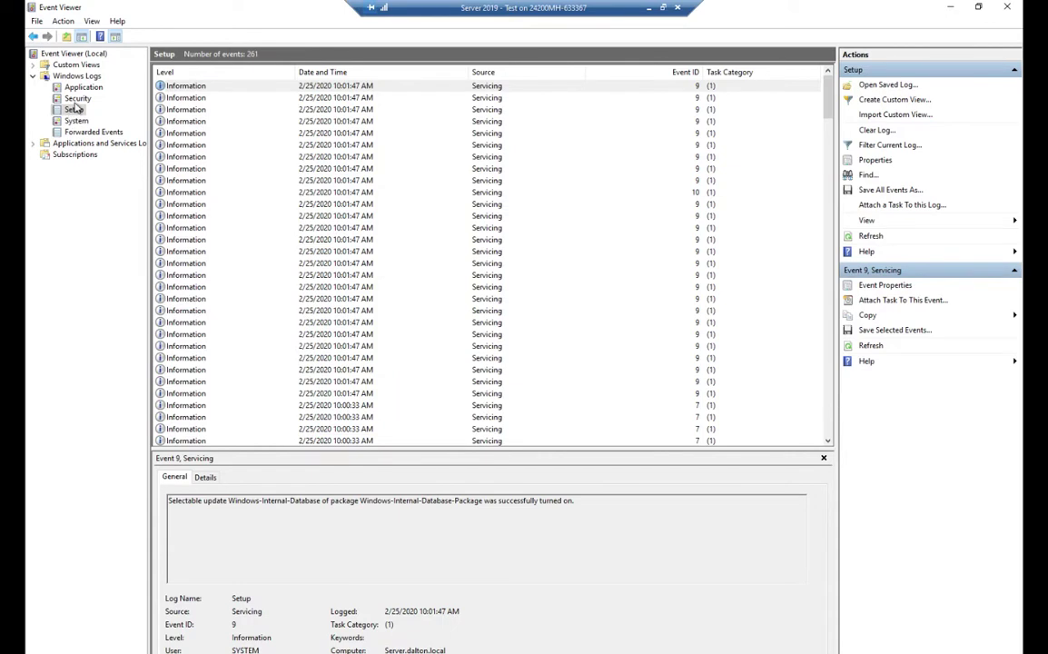
left_click(77, 99)
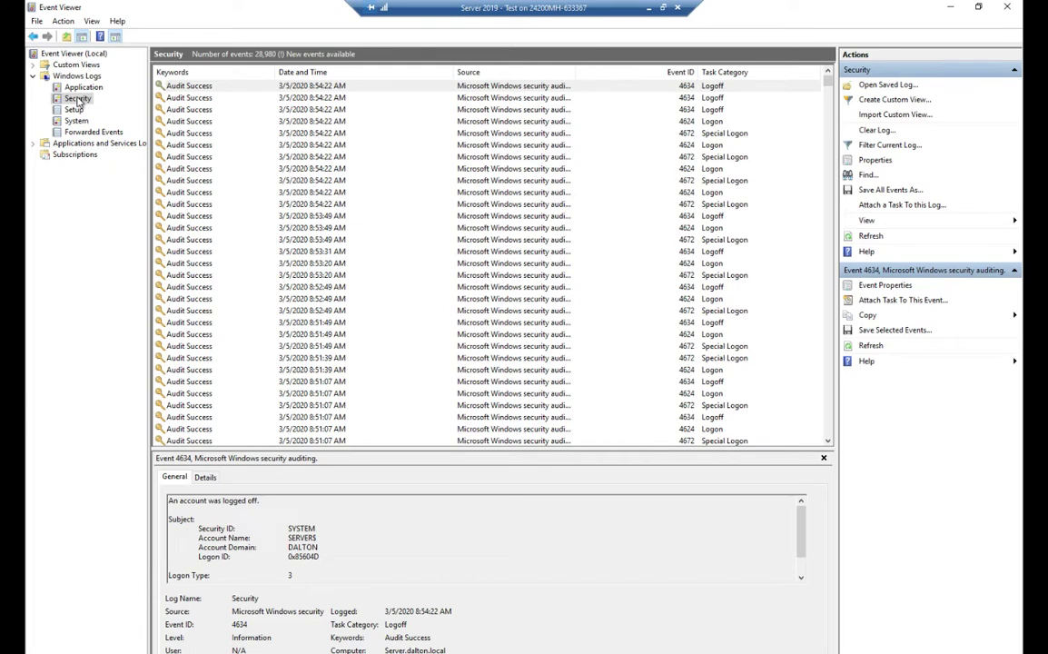
Open the Security log's properties, try the manual-clear and archive options, and set it to overwrite events as needed.
right_click(78, 102)
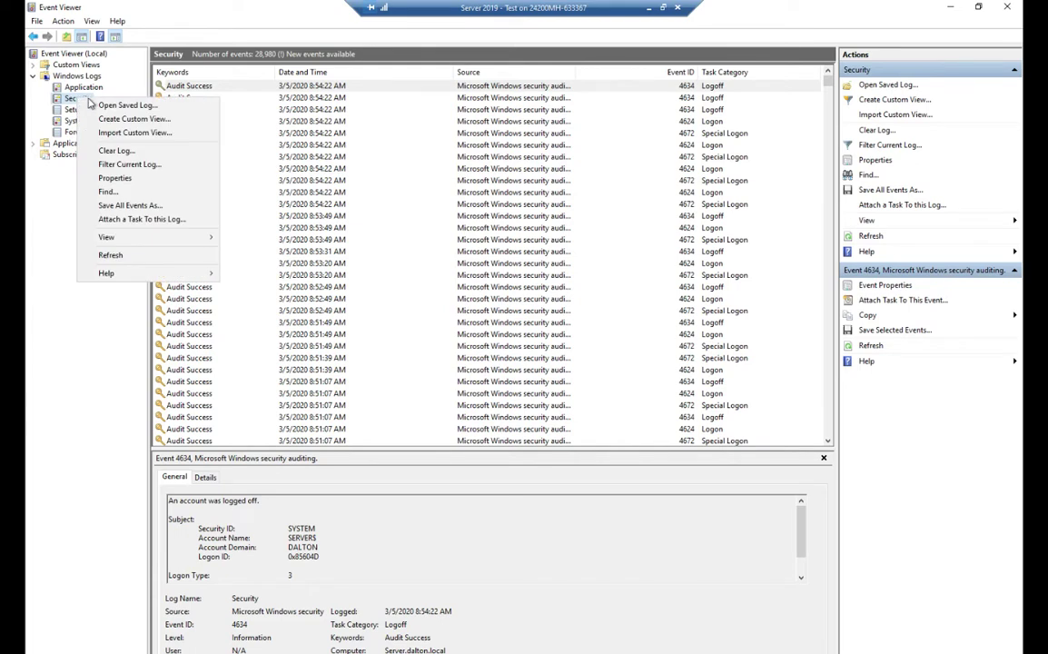
left_click(140, 180)
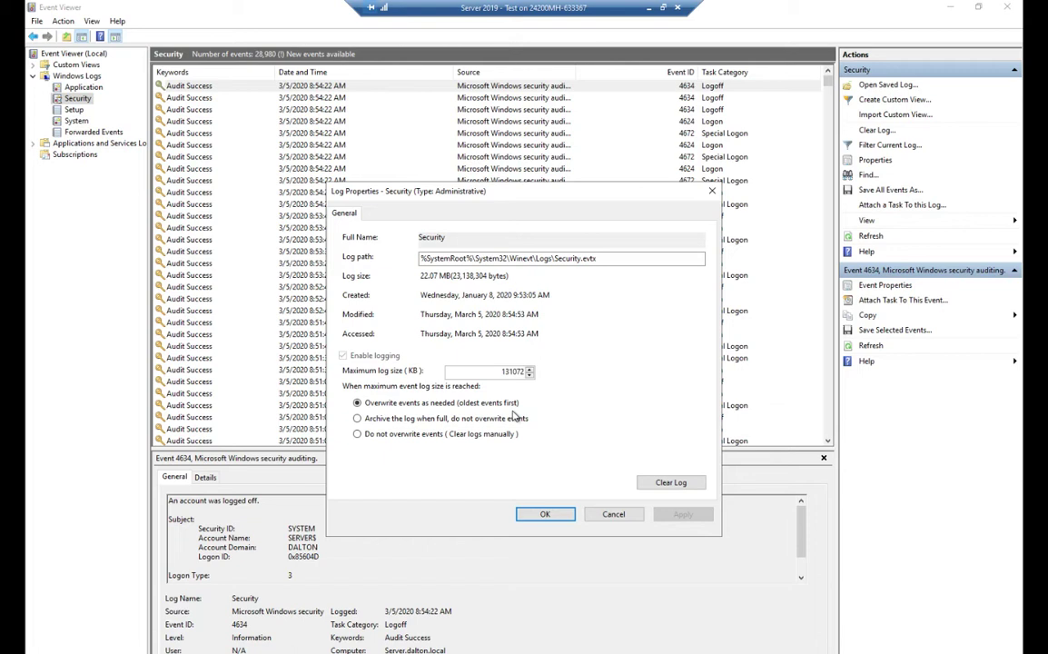
left_click(417, 436)
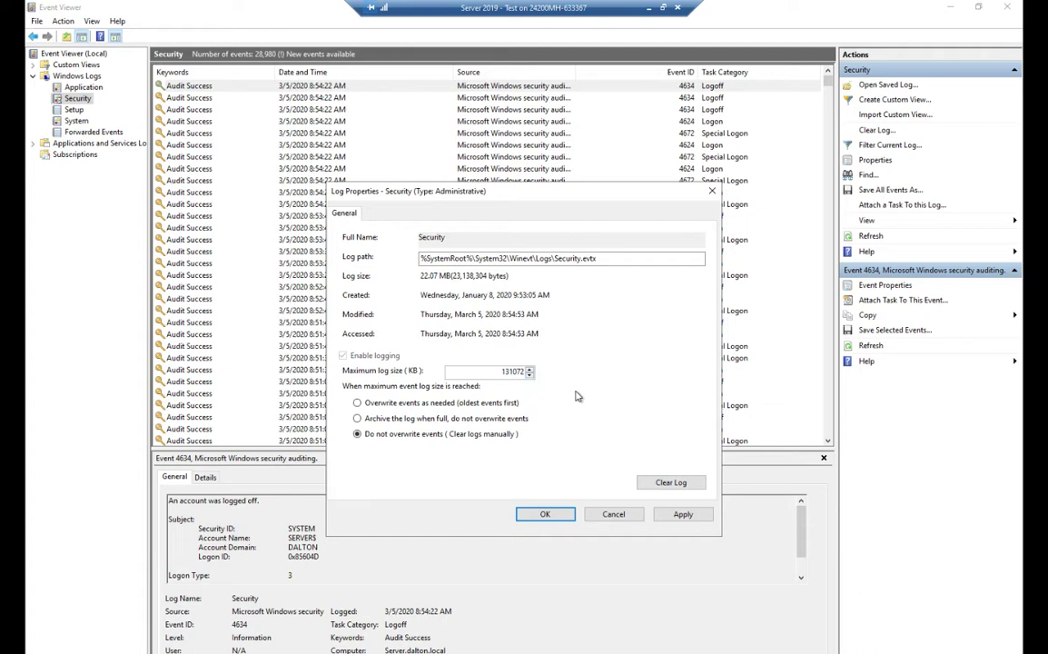
left_click(358, 419)
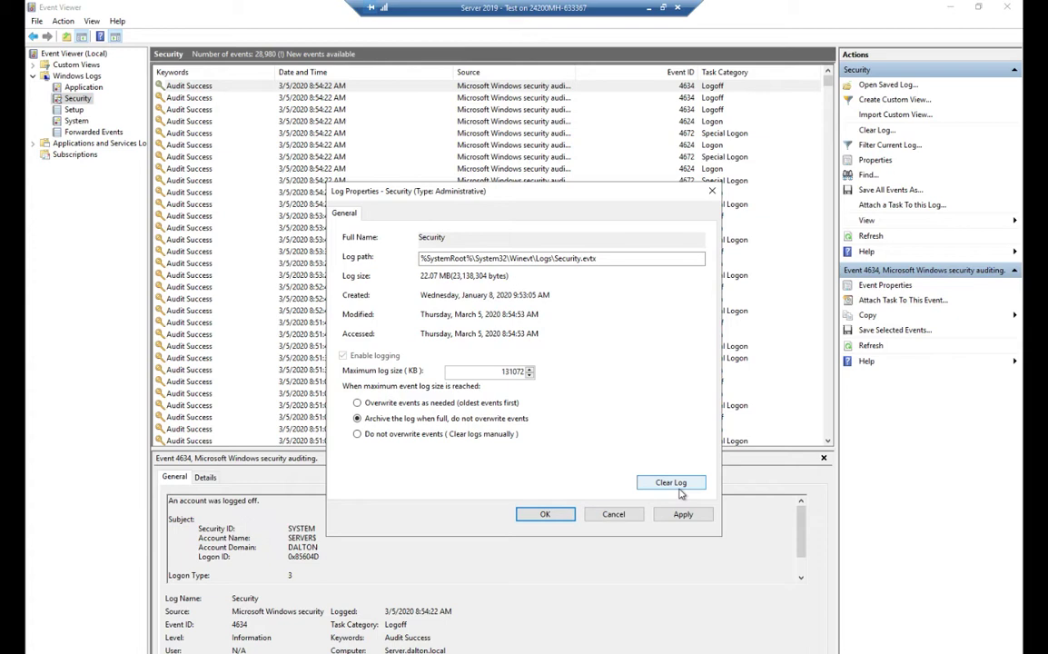
left_click(405, 402)
Save the Security log's contents as Test Security Log while clearing it, and apply the log properties.
left_click(685, 485)
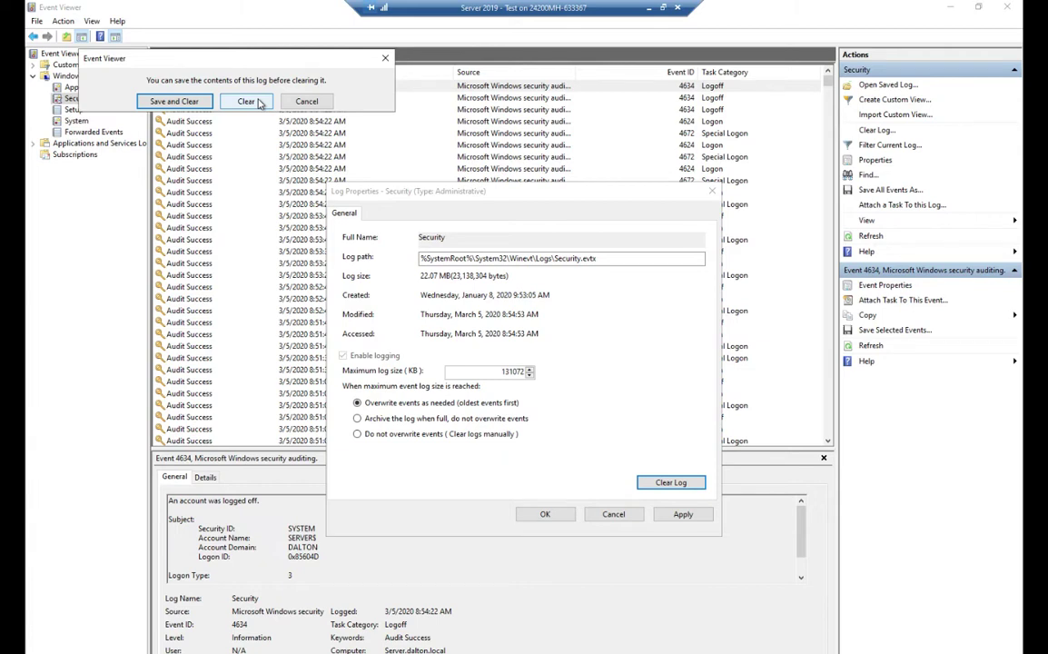
left_click(193, 102)
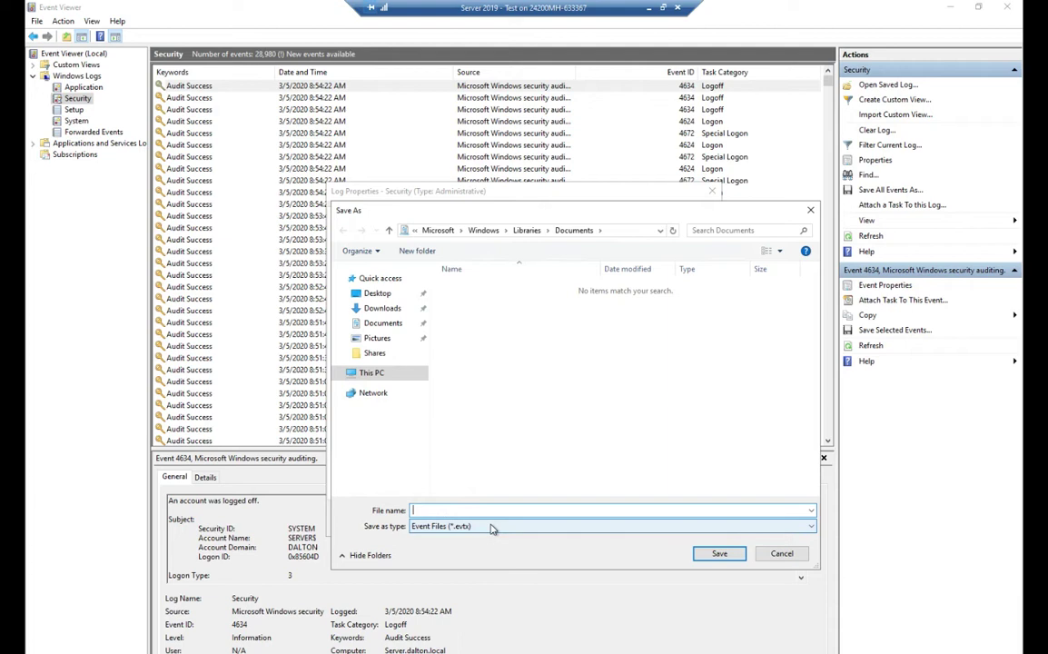
type("Test Security Log")
key("Return")
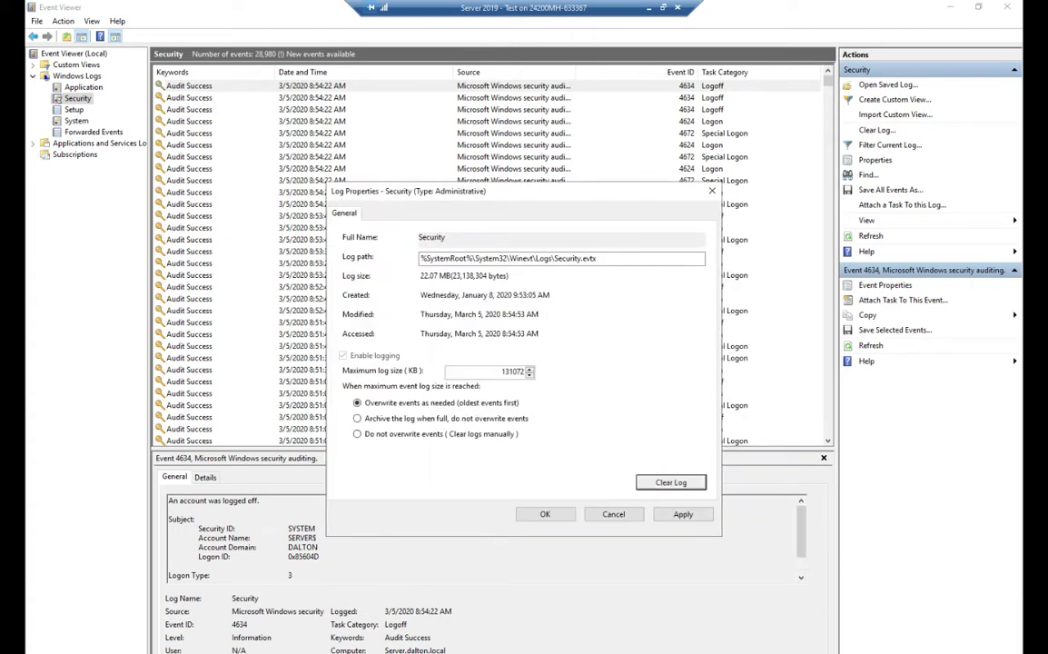
left_click(683, 515)
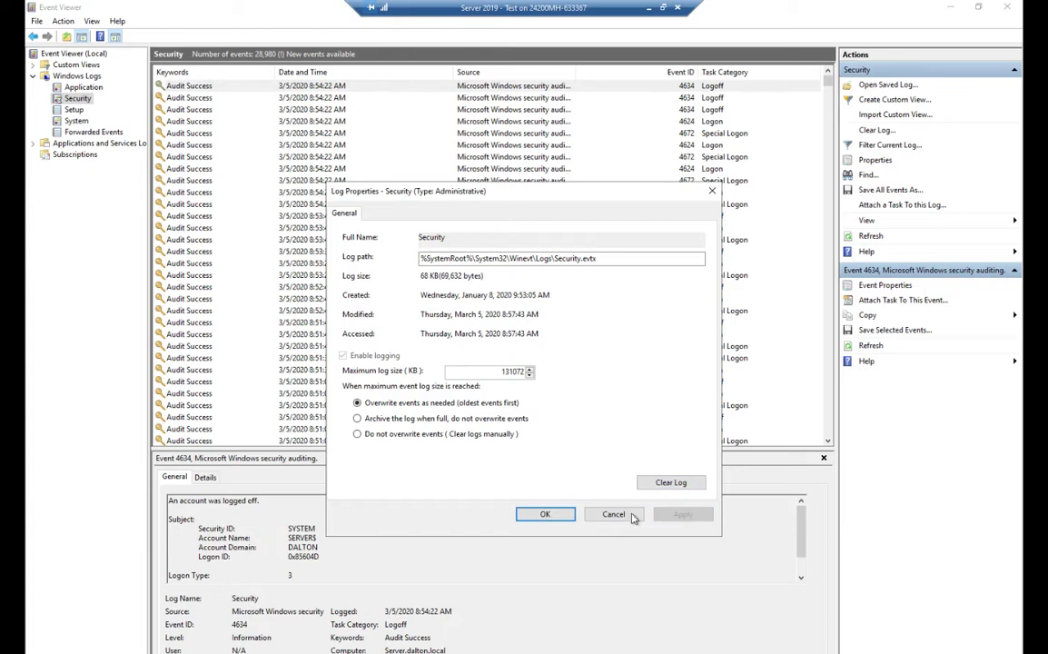
left_click(545, 514)
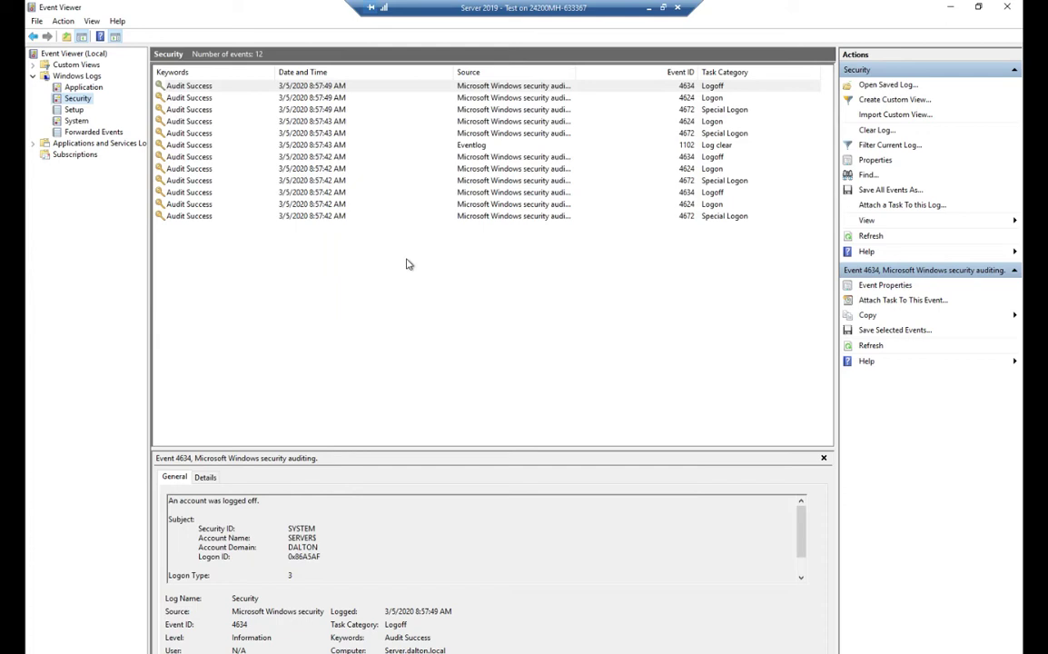
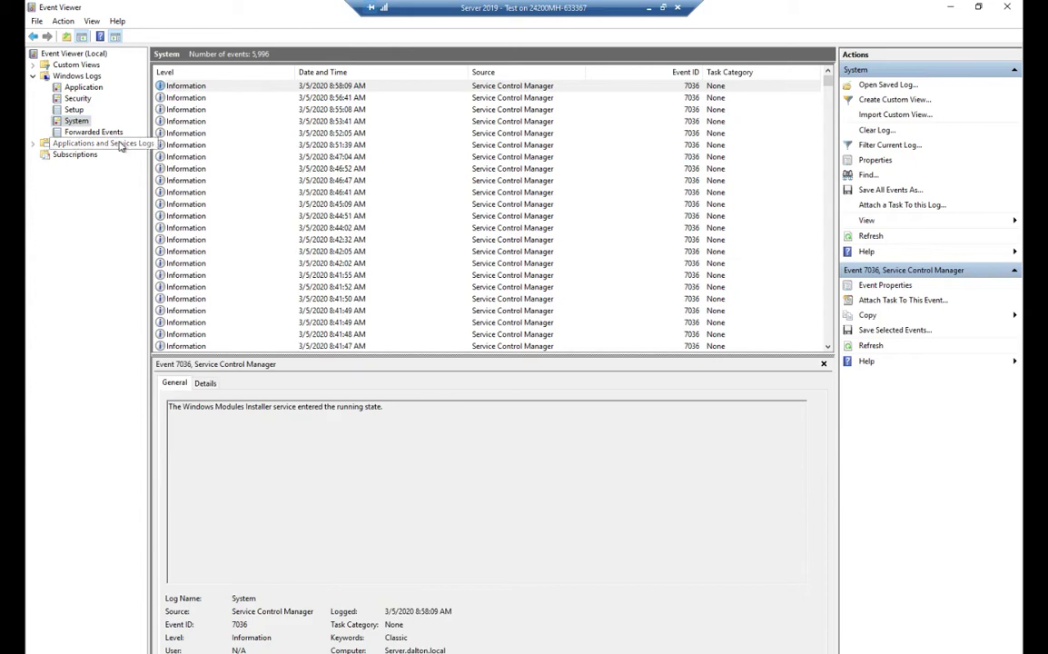
View the System log event from 3/5/2020 8:55:08 AM, enlarging its preview pane and shrinking it again.
left_click(166, 109)
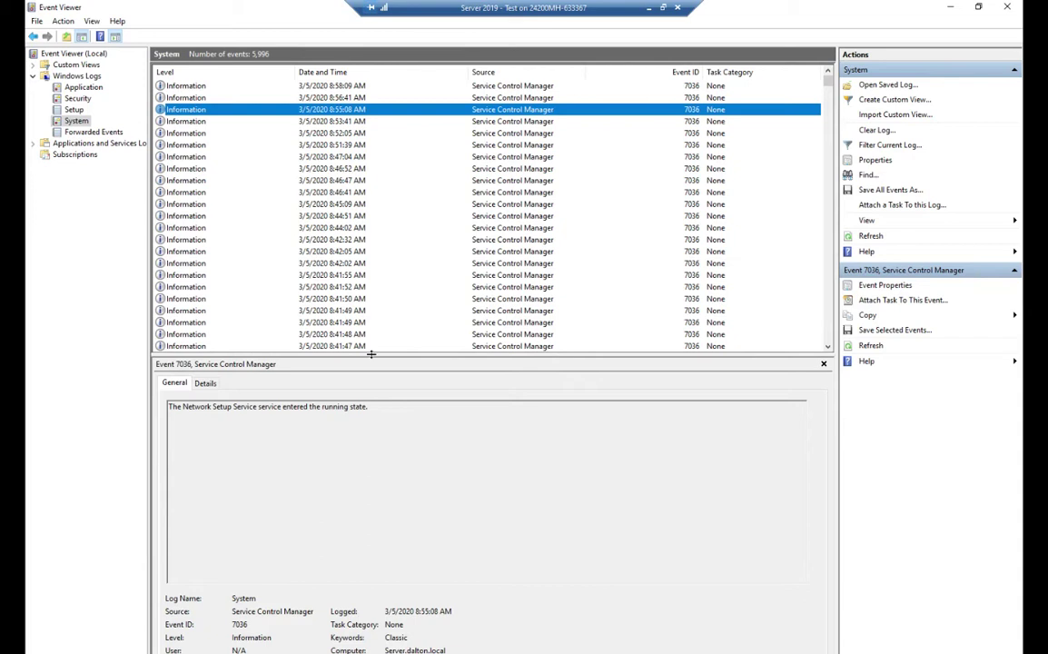
left_click_drag(374, 357, 364, 231)
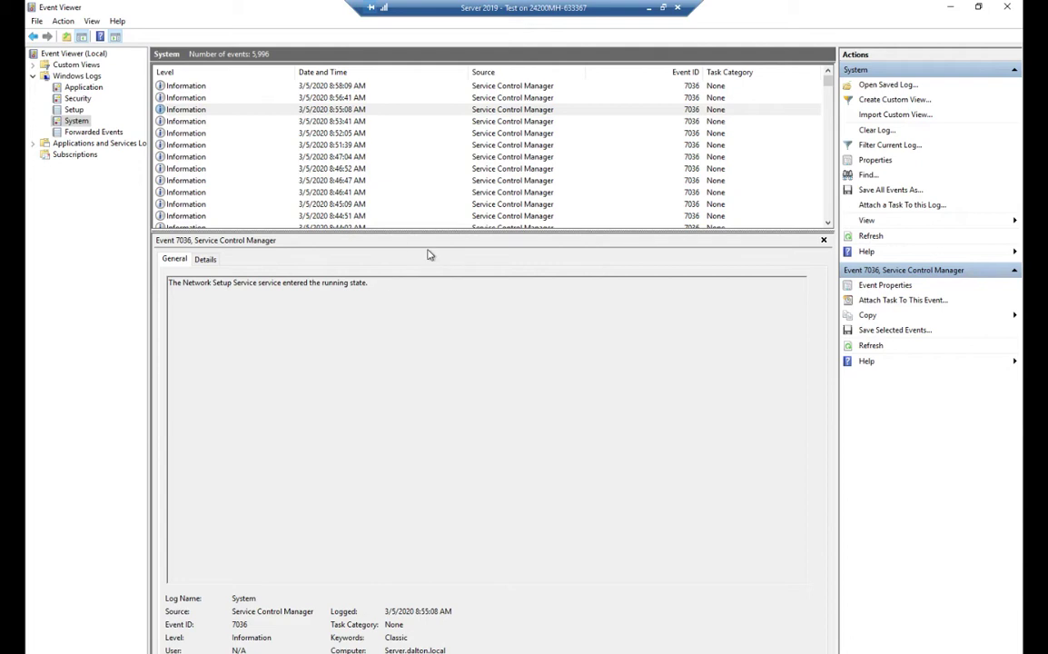
left_click_drag(435, 231, 438, 459)
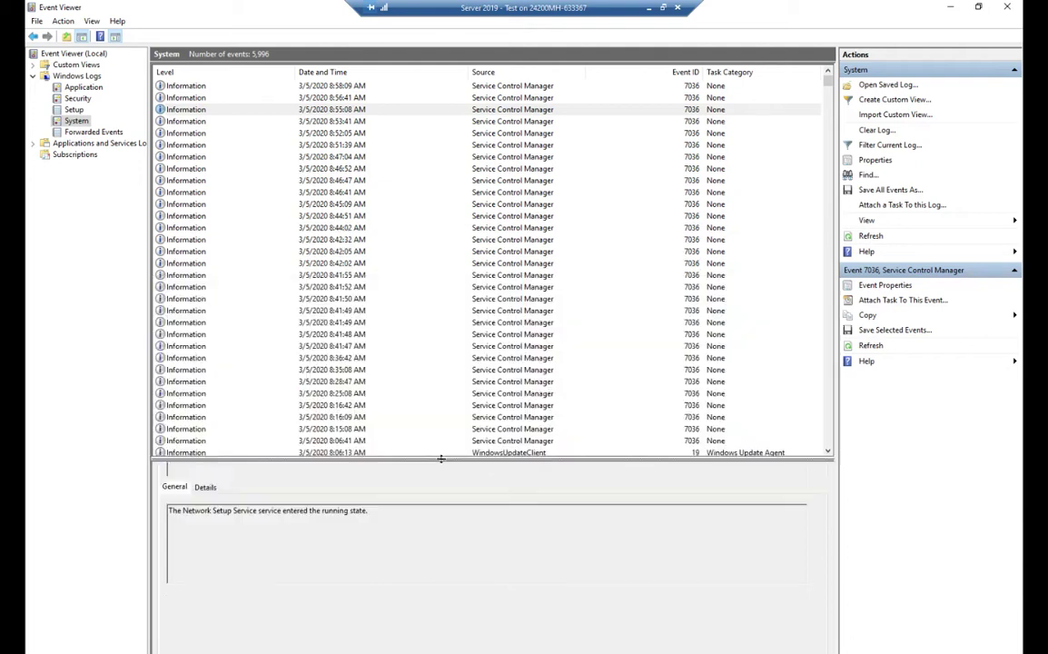
Filter the System log to show only Critical, Error and Warning events.
right_click(87, 124)
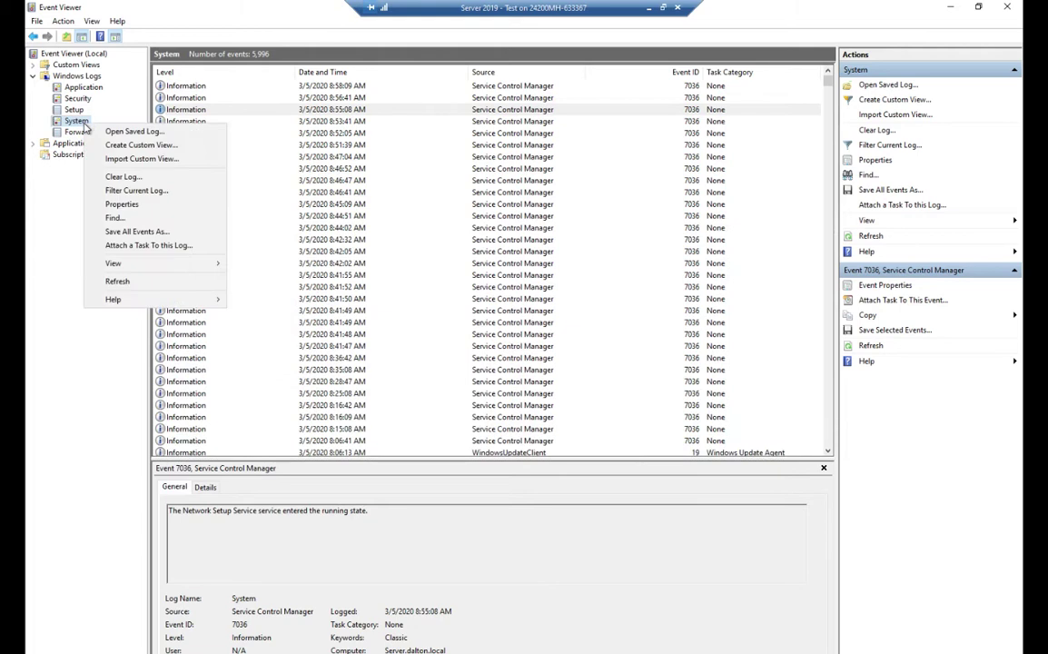
left_click(145, 192)
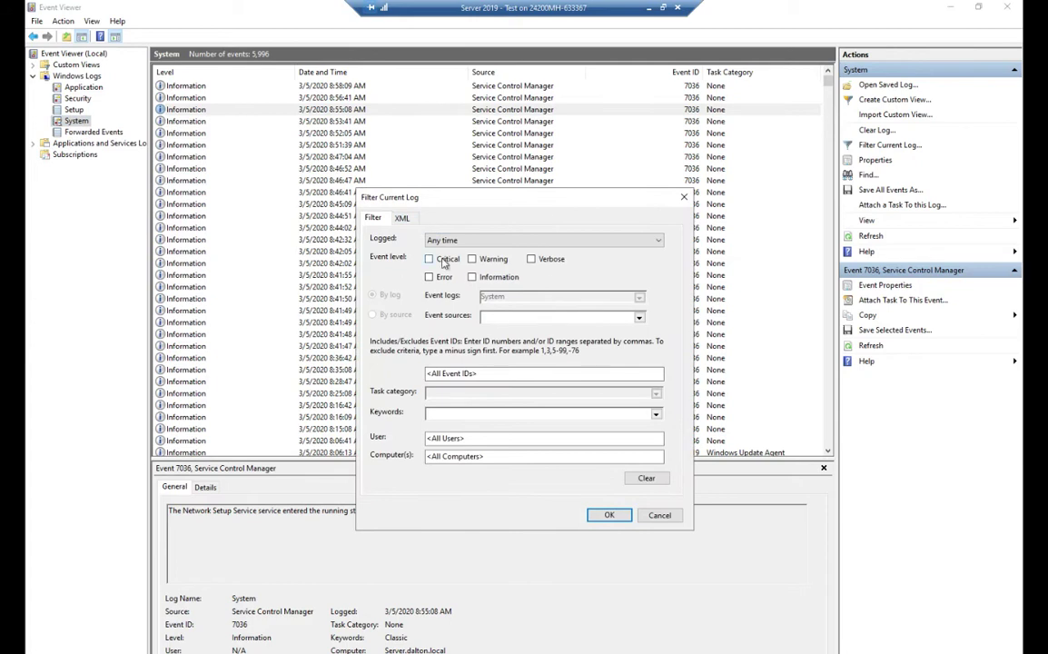
left_click(472, 259)
left_click(430, 276)
left_click(447, 260)
left_click(606, 515)
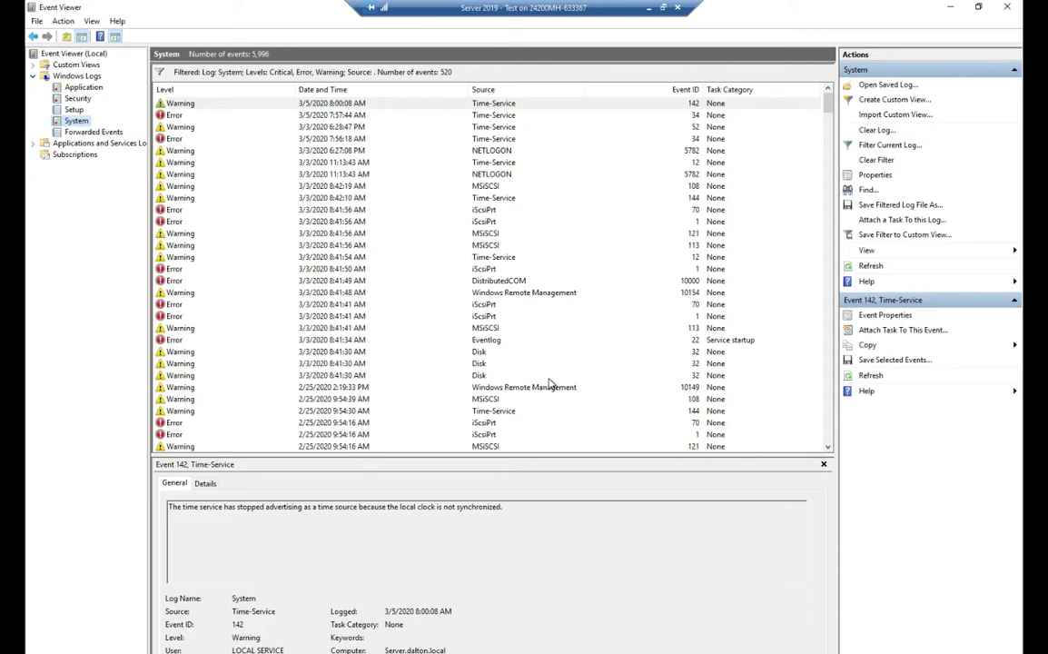
Examine the event ID and description of the Time-Service error logged 3/5/2020 7:57:44 AM.
left_click(513, 117)
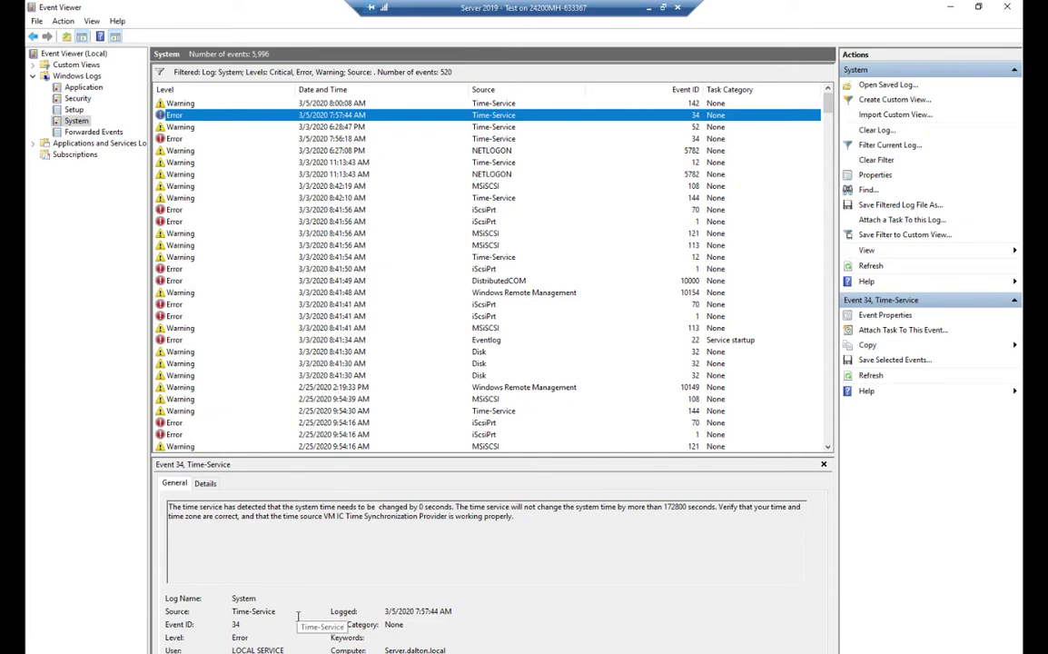
double_click(236, 624)
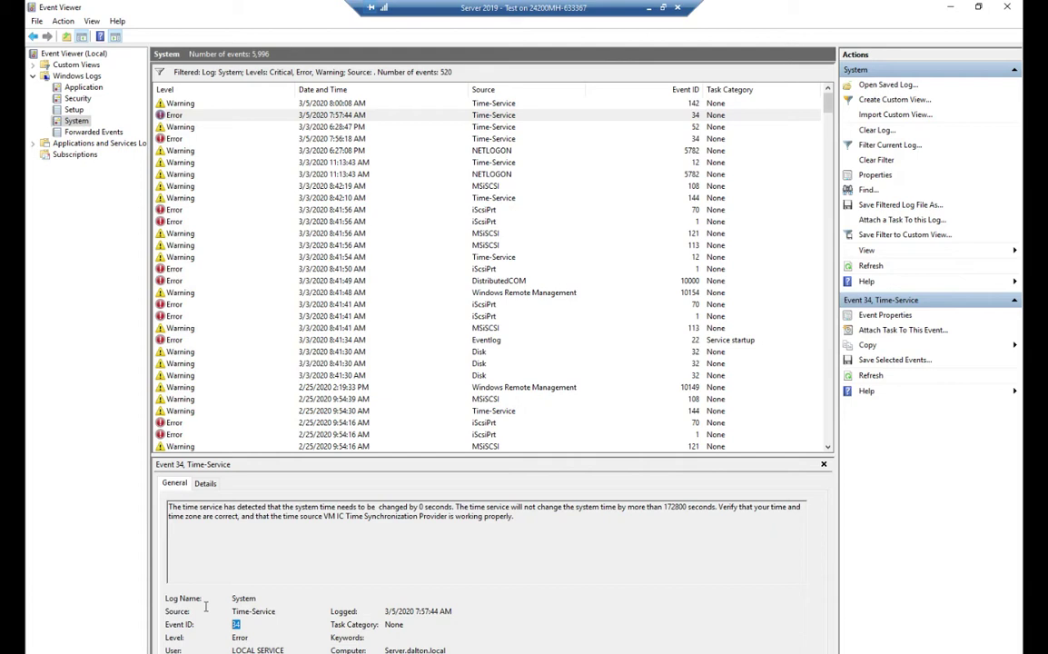
left_click_drag(239, 625, 284, 617)
left_click_drag(516, 517, 145, 510)
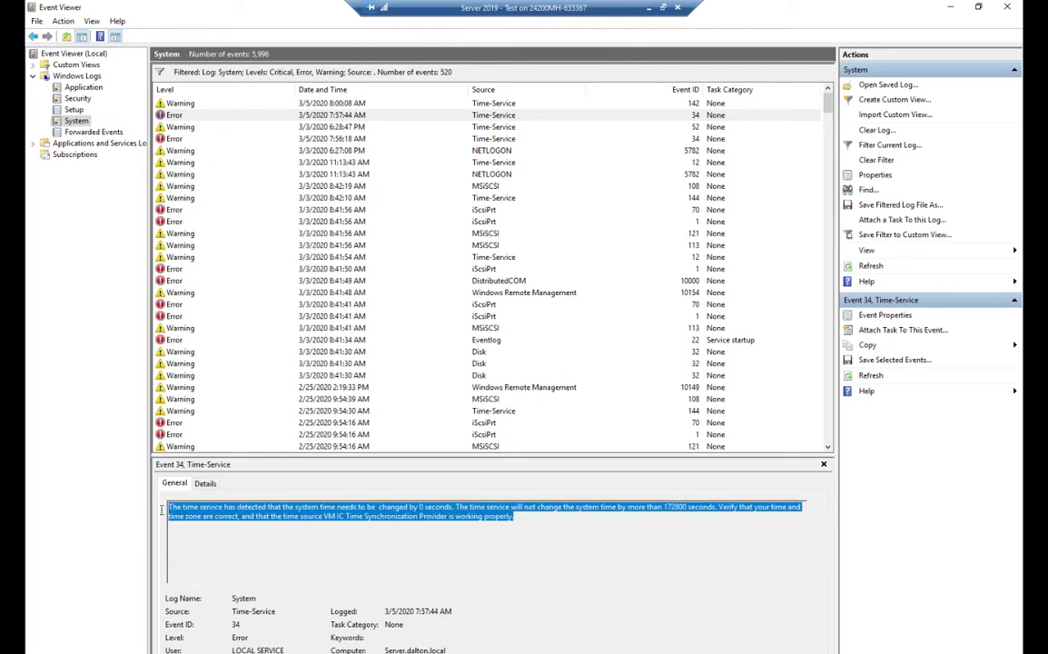
View the Time-Service error's details in XML and Friendly View, and return to its general description.
left_click(205, 483)
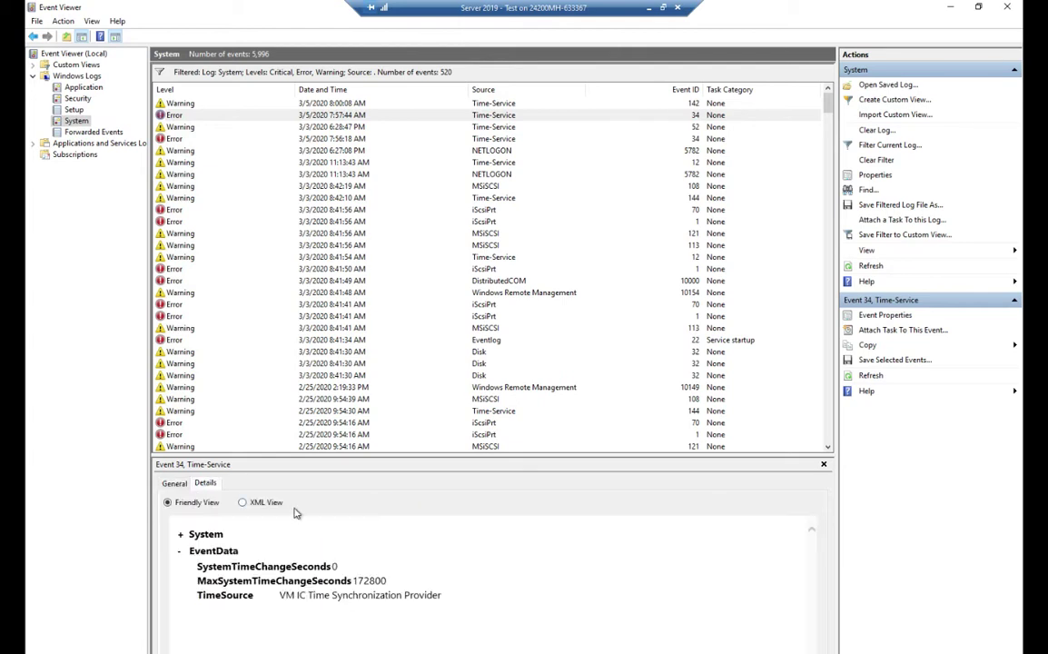
left_click(246, 502)
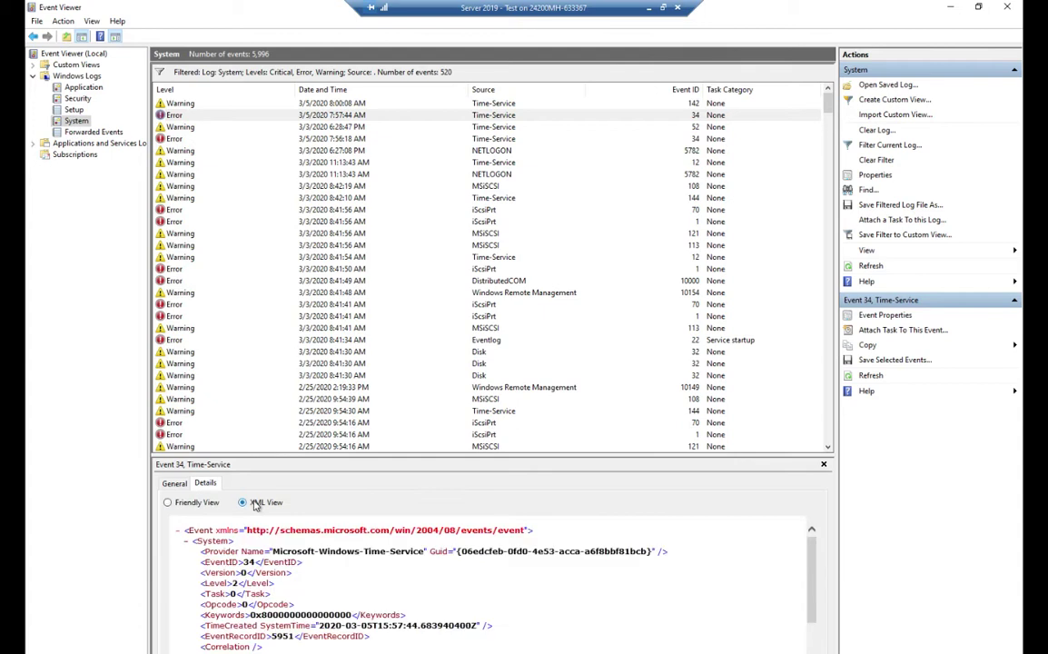
left_click(181, 503)
left_click(175, 484)
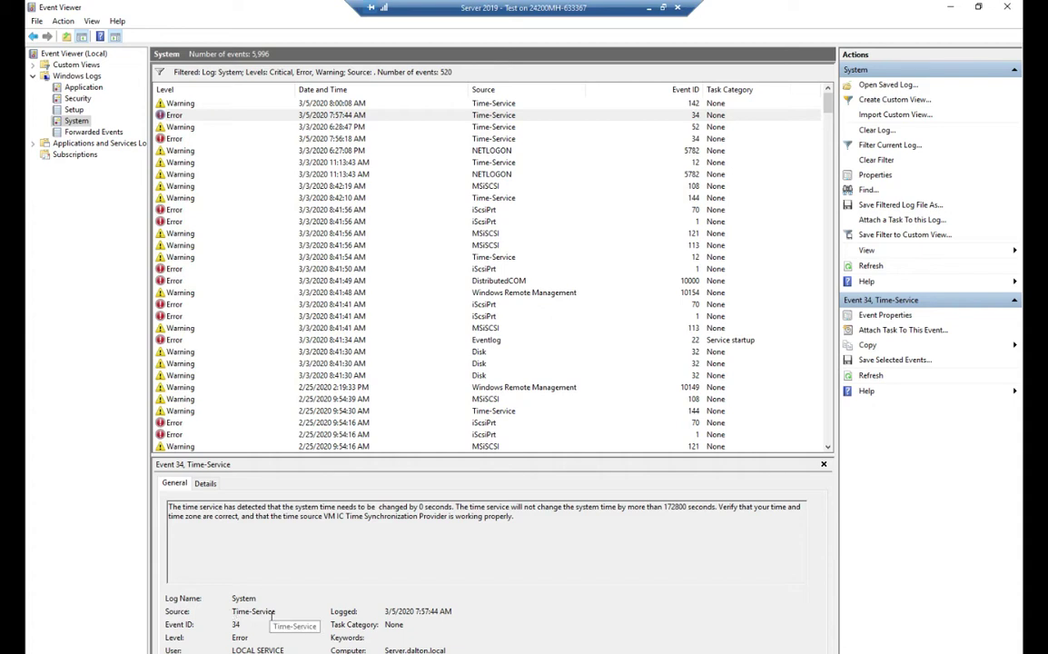
Read the NETLOGON warning from 3/3/2020 11:13:43 AM and the iScsiPrt error with event ID 1 from 8:41:56 AM.
left_click(488, 176)
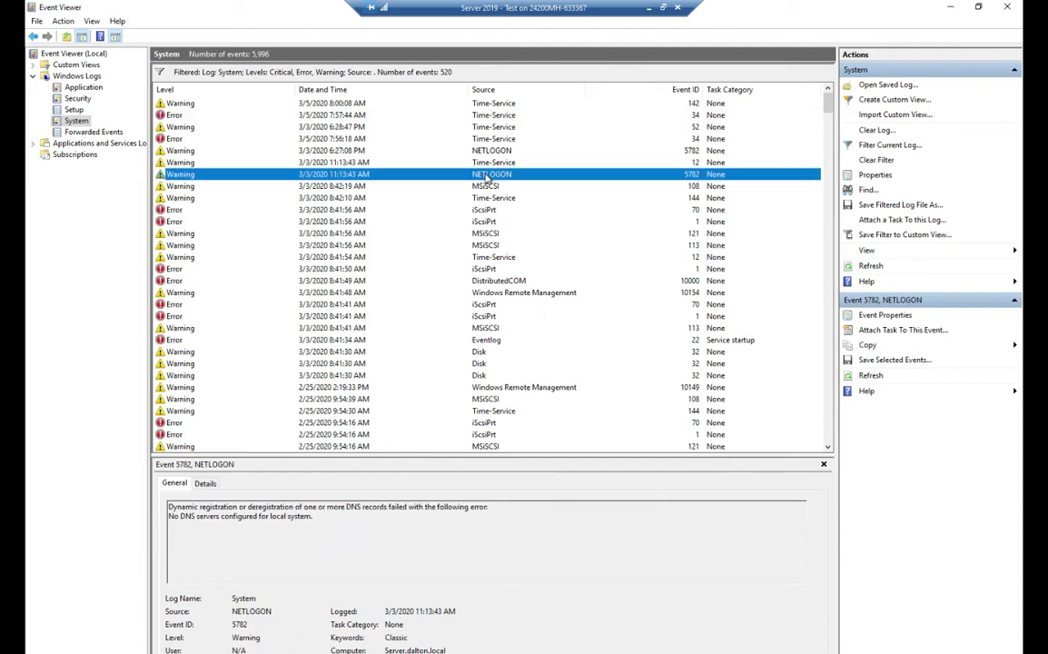
left_click(488, 222)
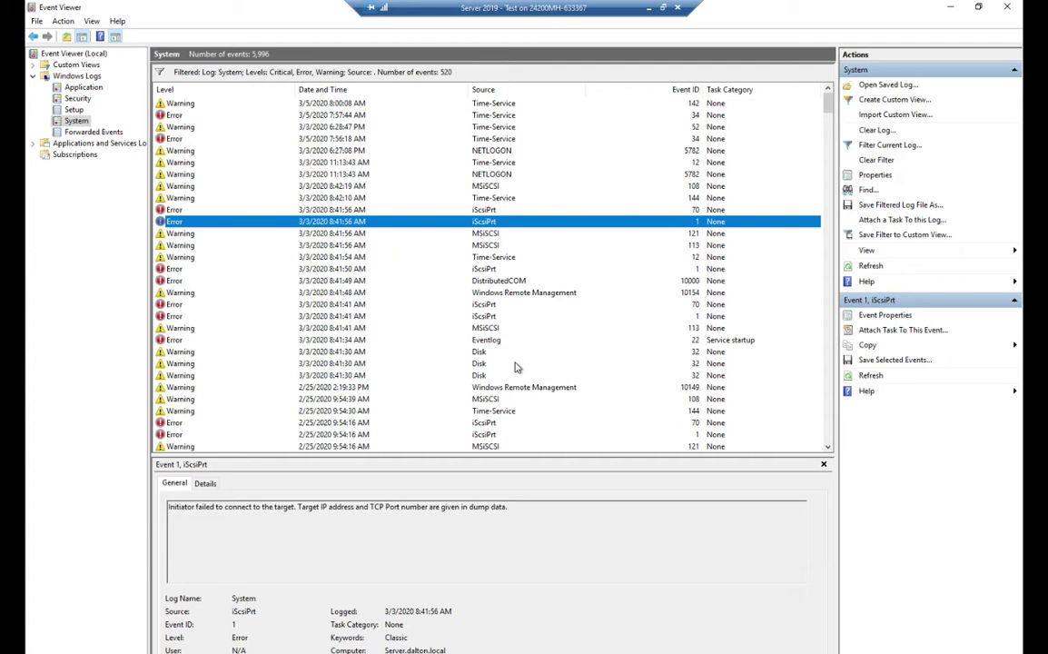
Read the Time-Service warning of 2/25/2020 9:54:30 AM, the iScsiPrt error with event ID 70 below it, and the two newest Time-Service events.
left_click(316, 413)
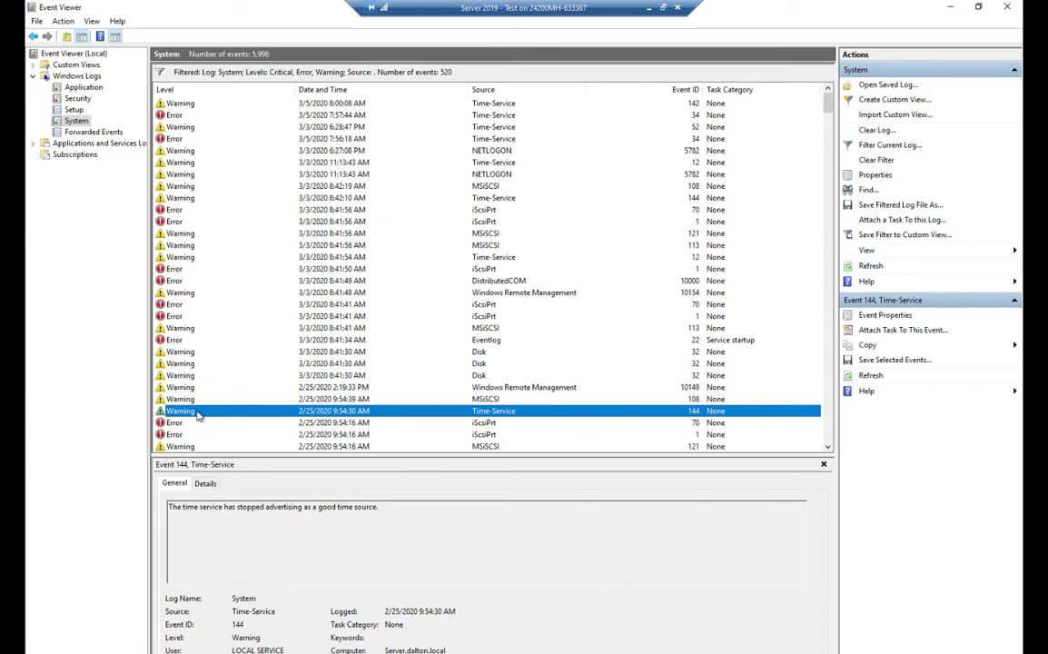
left_click(227, 424)
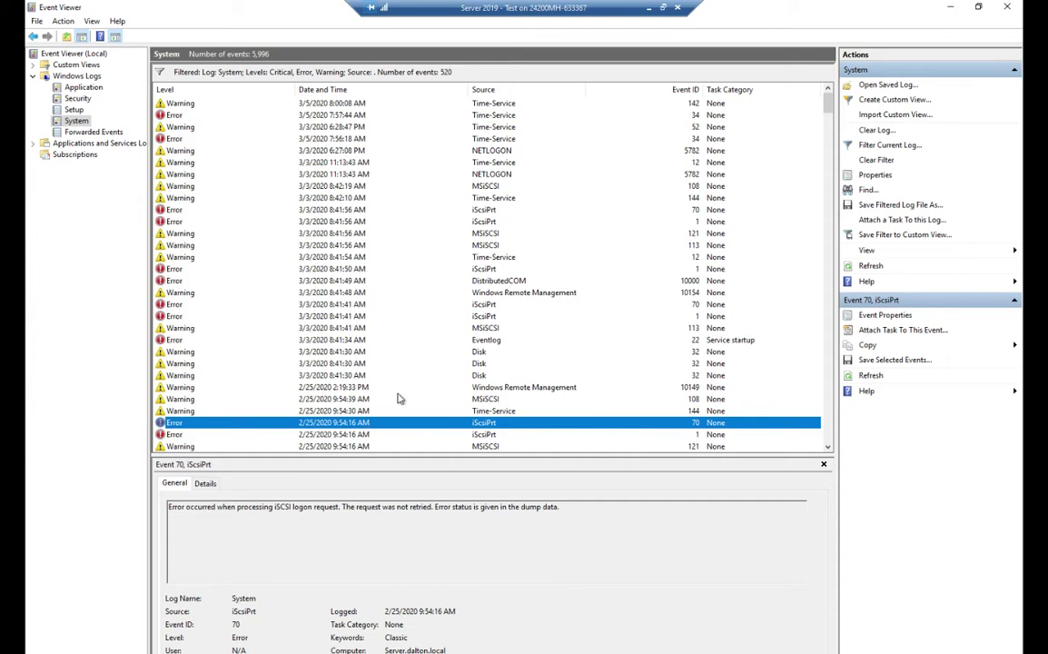
left_click(325, 115)
left_click(325, 104)
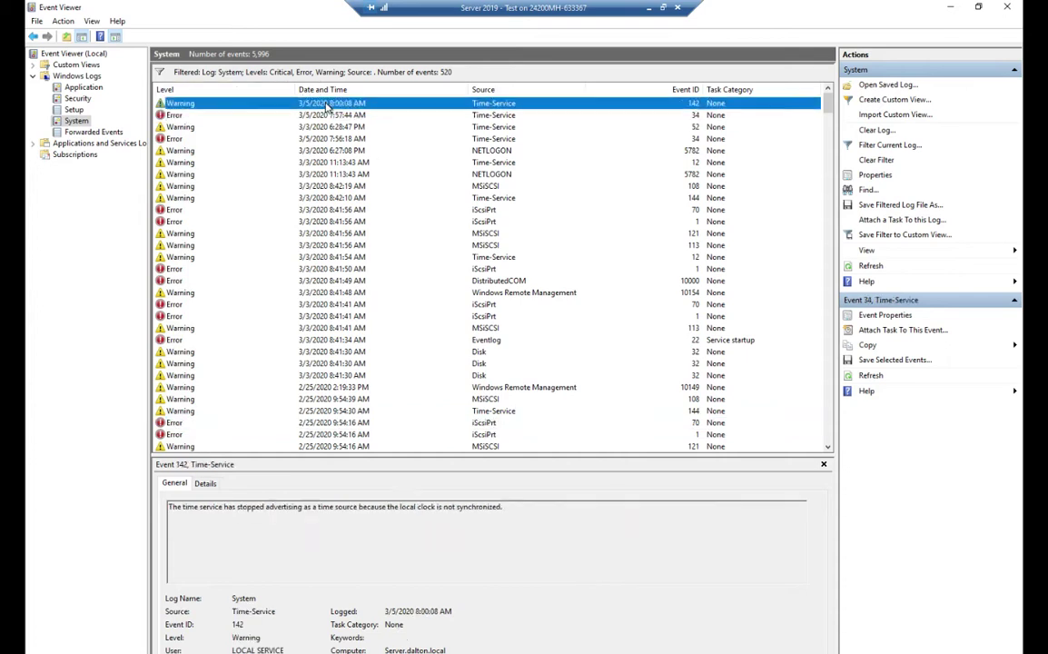
left_click(326, 115)
left_click(327, 104)
Clear the System log's filter, and check the log's filter criteria without applying any.
right_click(71, 120)
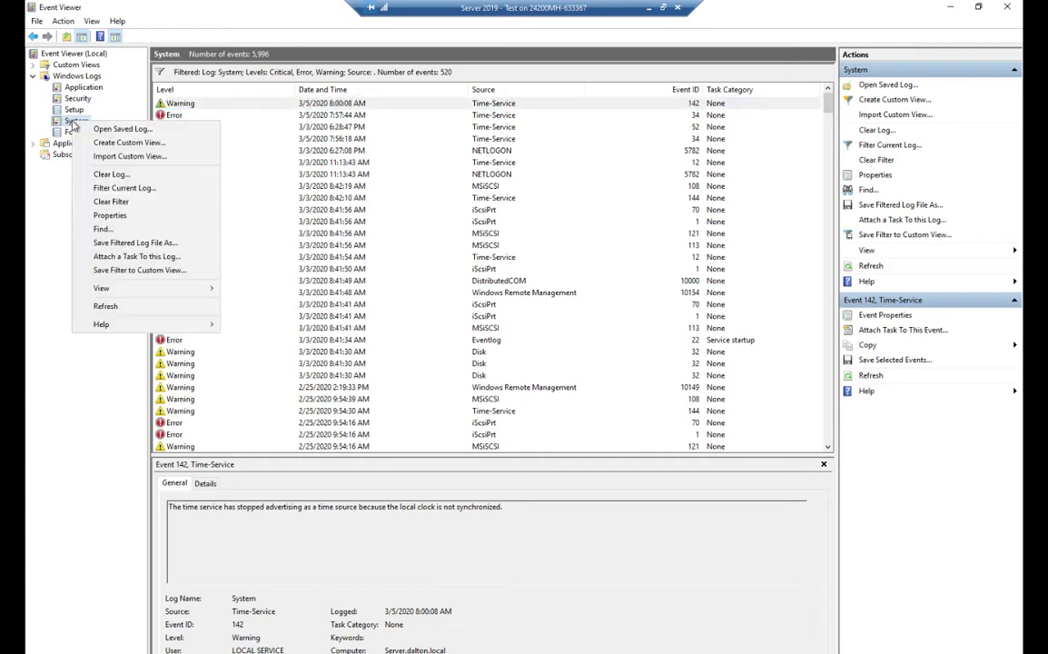
left_click(886, 162)
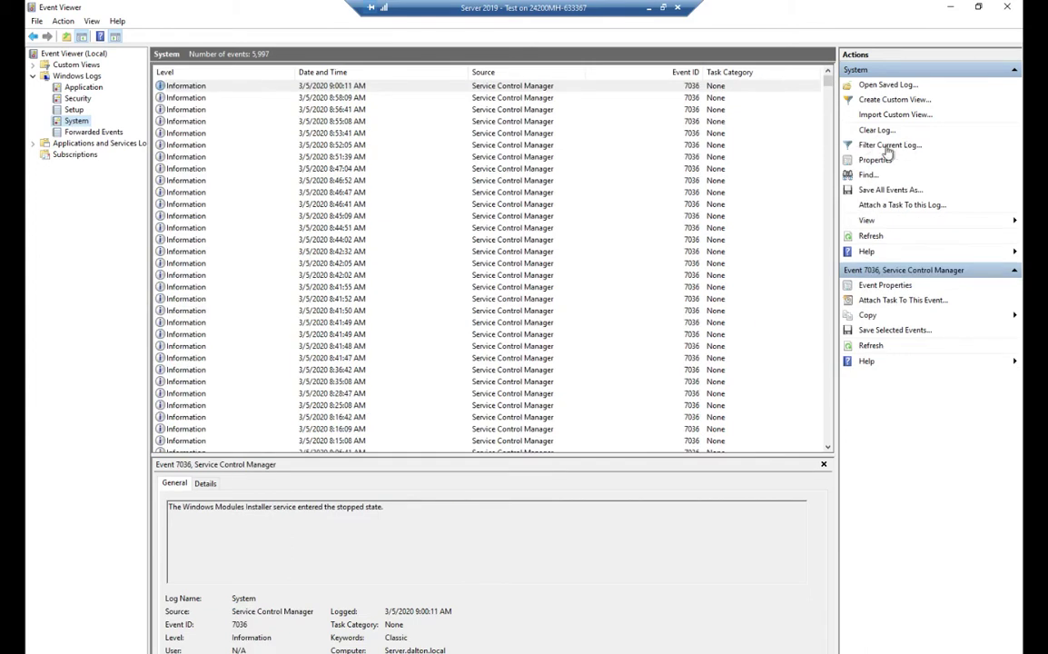
left_click(886, 146)
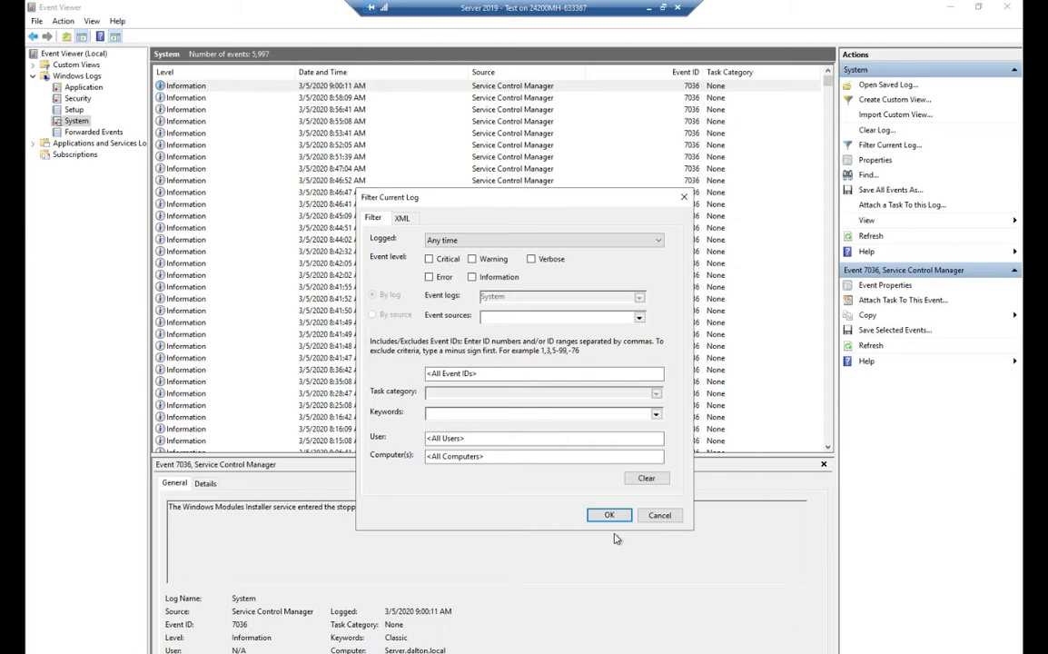
left_click(659, 515)
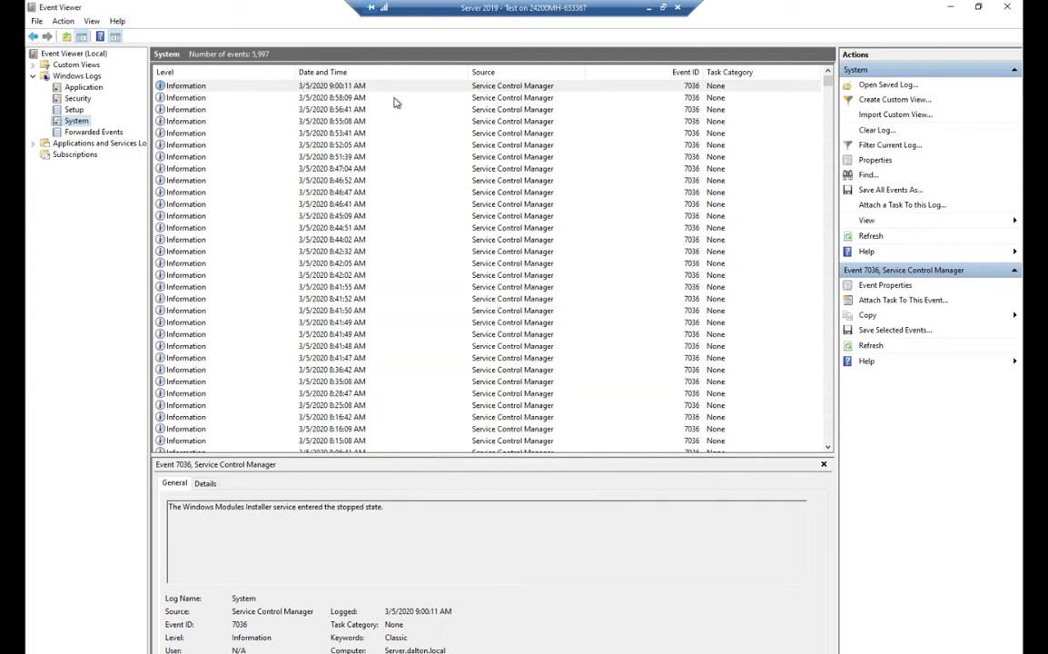
Collapse Windows Logs, expand Applications and Services Logs, and browse the Directory Service, DNS Server, Internet Explorer and Windows PowerShell logs.
left_click(34, 77)
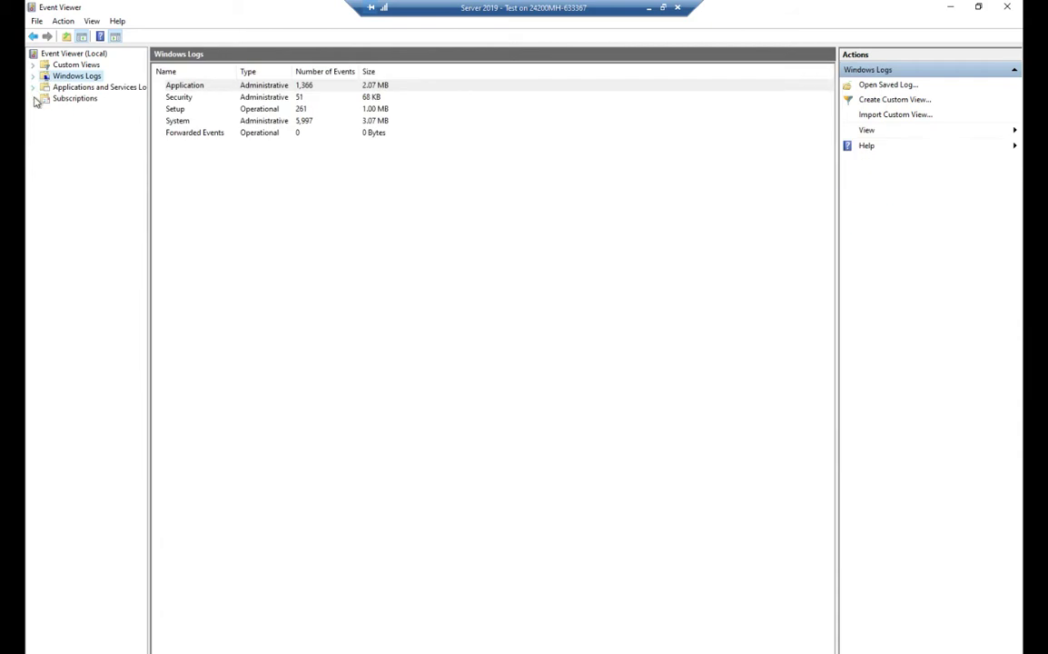
left_click(33, 87)
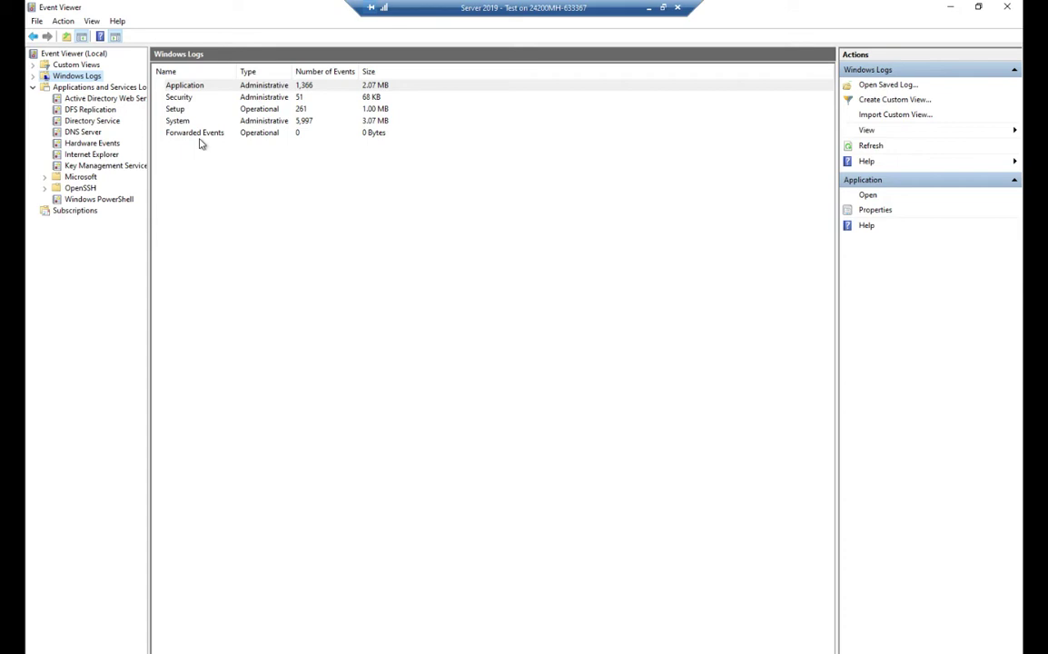
left_click(96, 121)
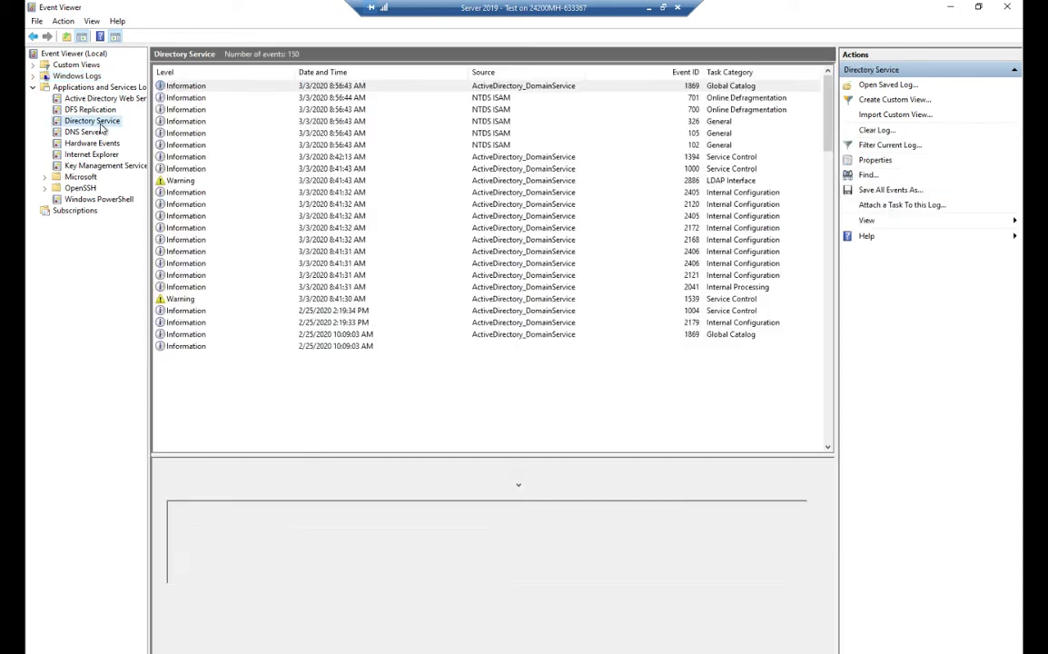
left_click(86, 132)
left_click(91, 155)
left_click(83, 200)
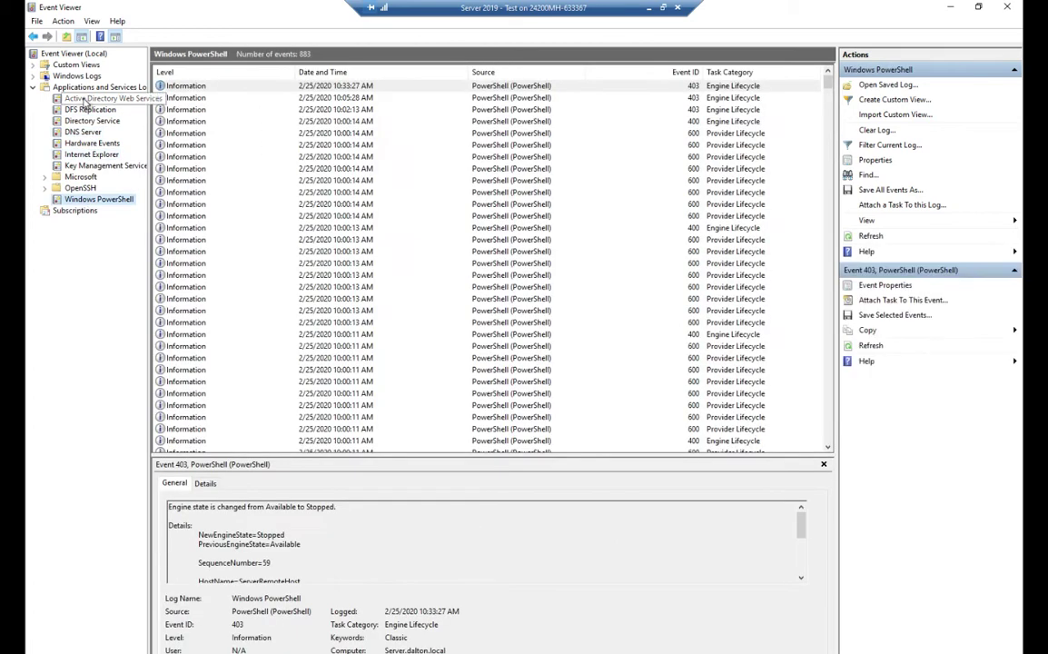
View the Directory Service, Hardware Events and DNS Server logs, and close Event Viewer to return to Server Manager.
left_click(80, 121)
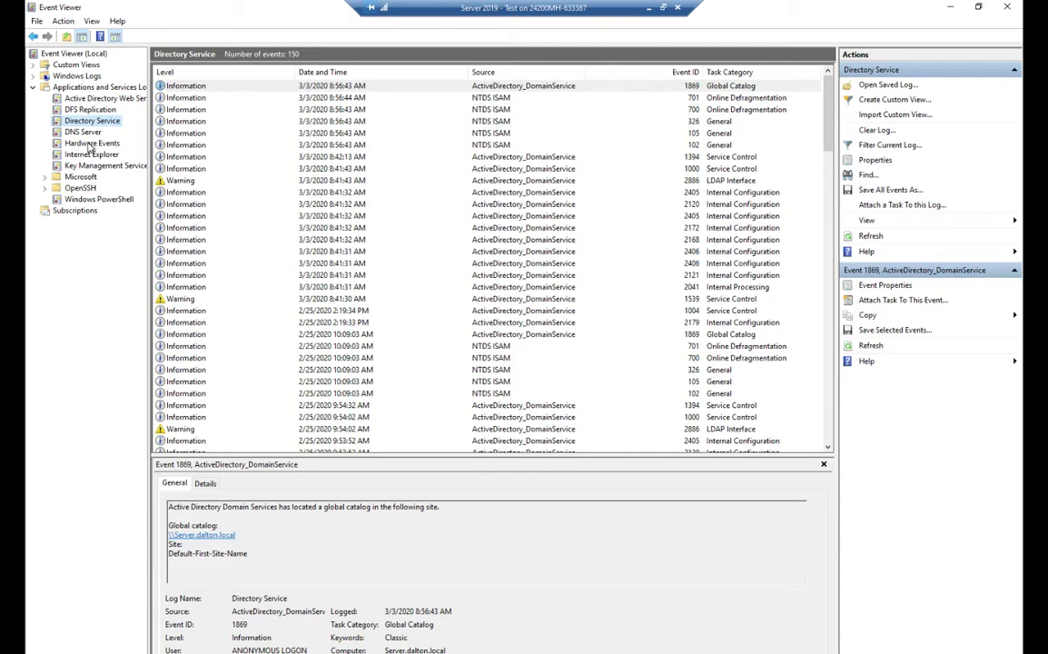
left_click(90, 145)
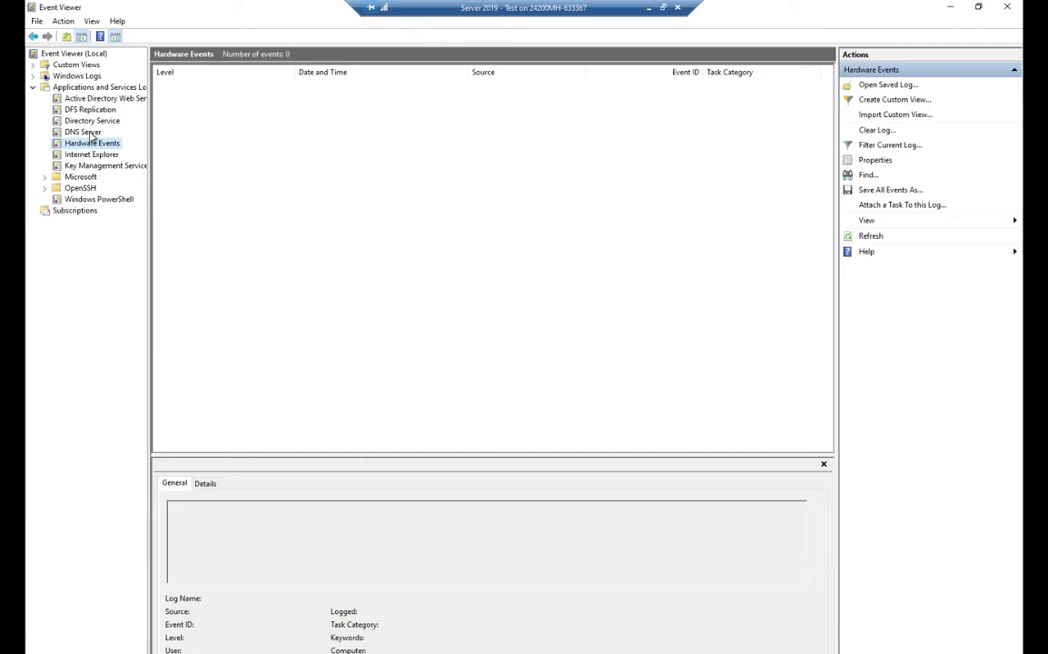
left_click(84, 131)
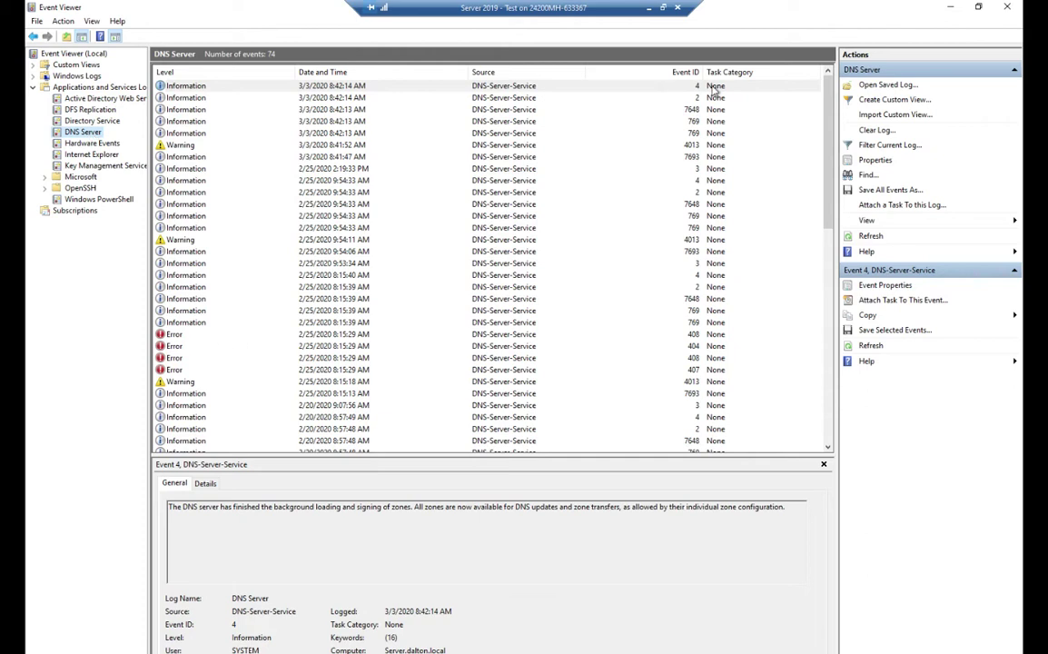
left_click(1007, 8)
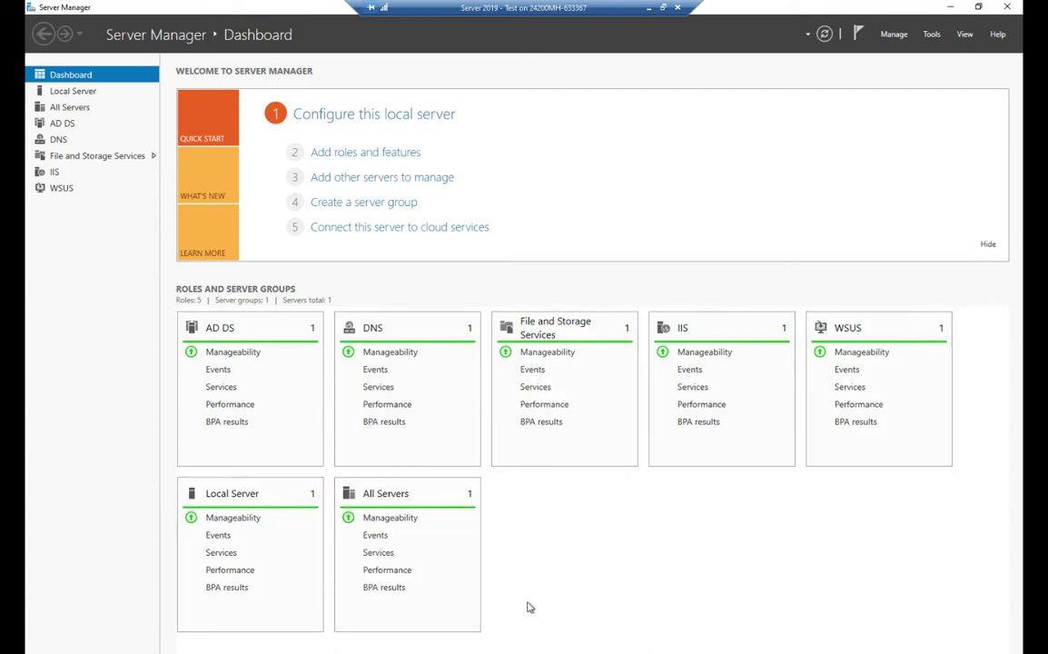
Open the Local Server events detail view and list only events with severity level Error.
left_click(219, 536)
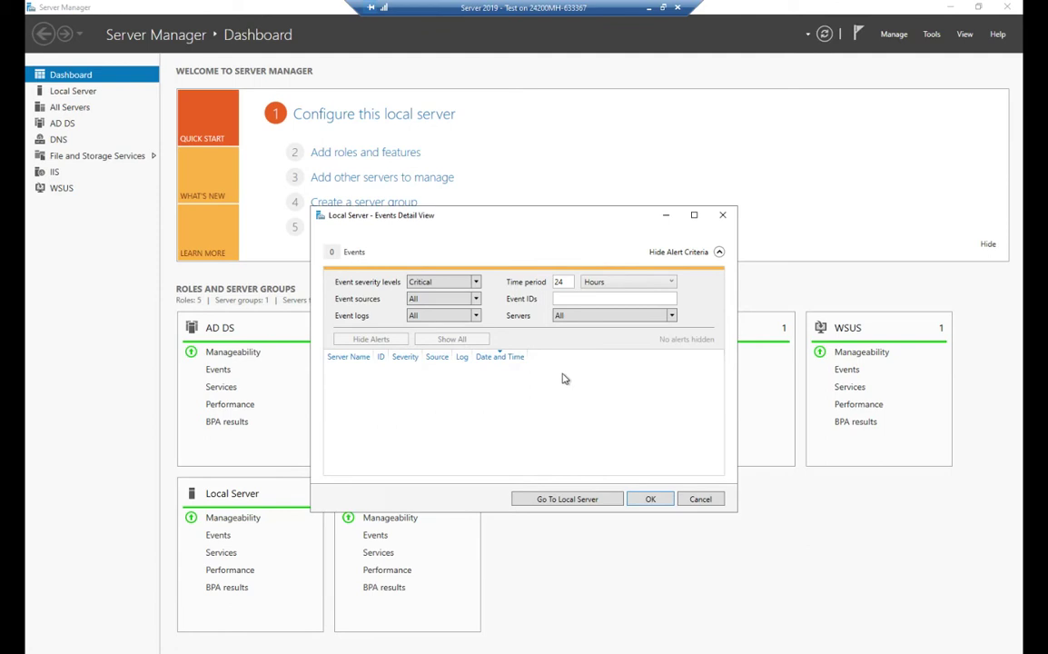
left_click(475, 281)
left_click(414, 305)
left_click(414, 315)
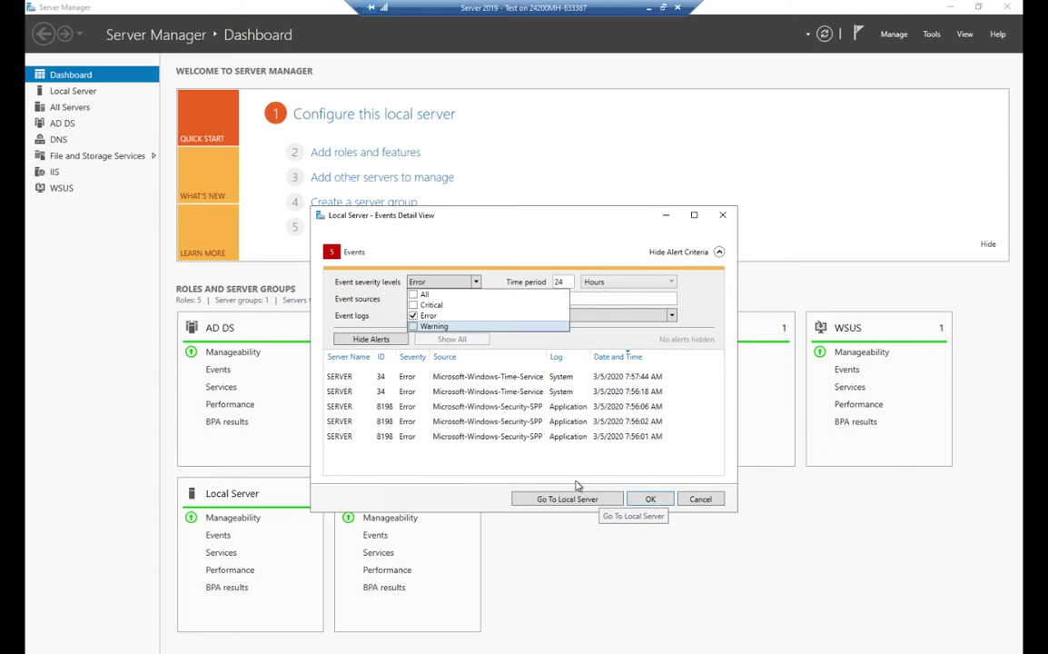
List the Local Server events with severity Warning only and with all severity levels, and close the detail view.
left_click(414, 315)
left_click(414, 326)
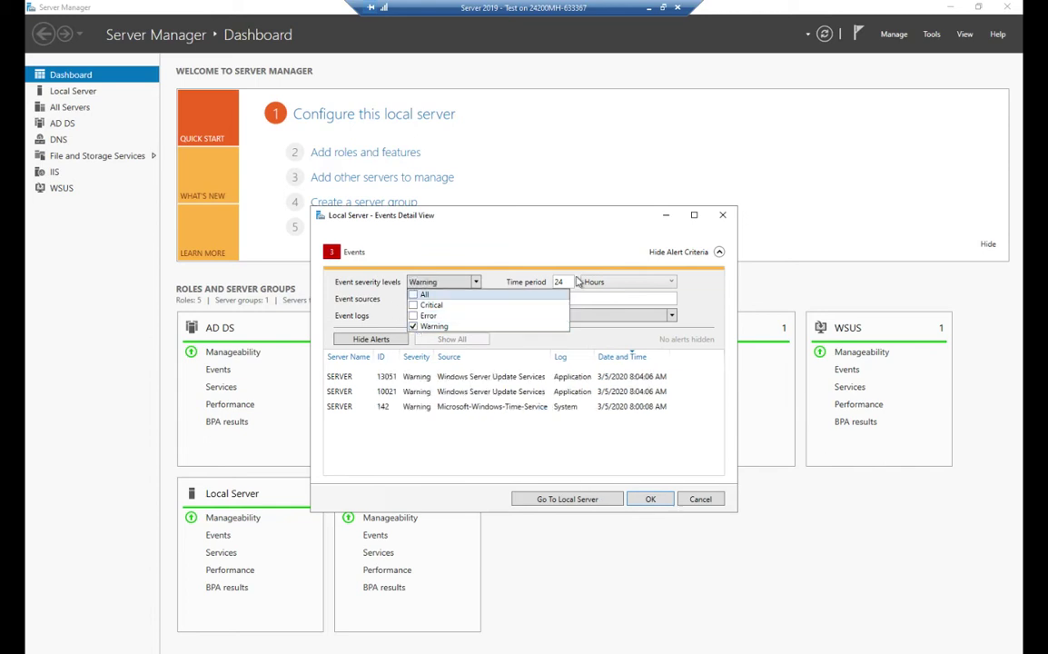
left_click(414, 294)
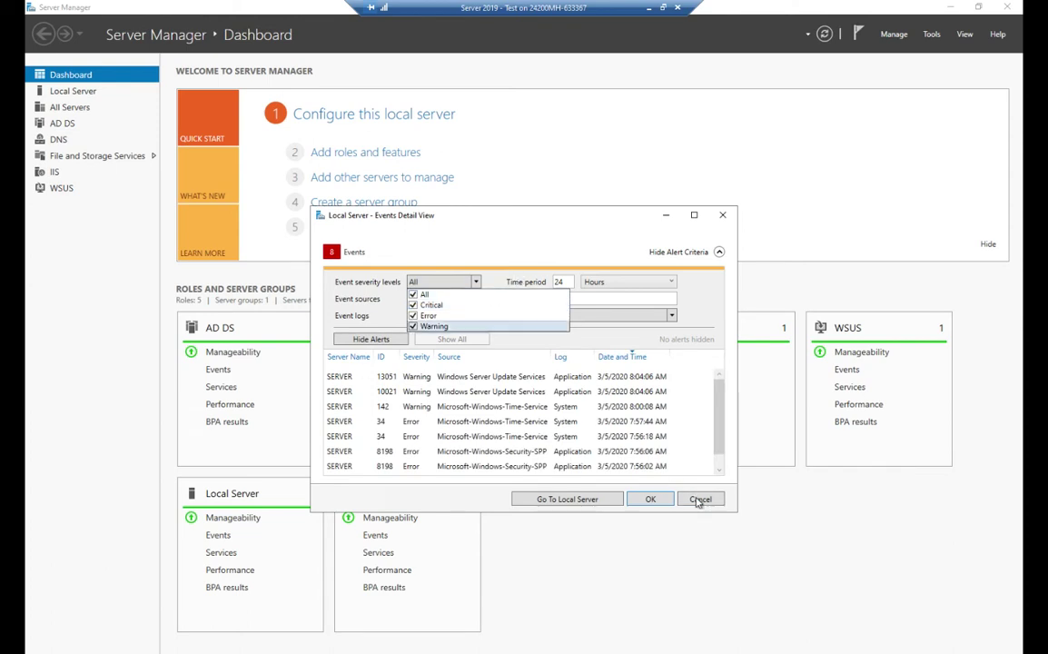
left_click(629, 454)
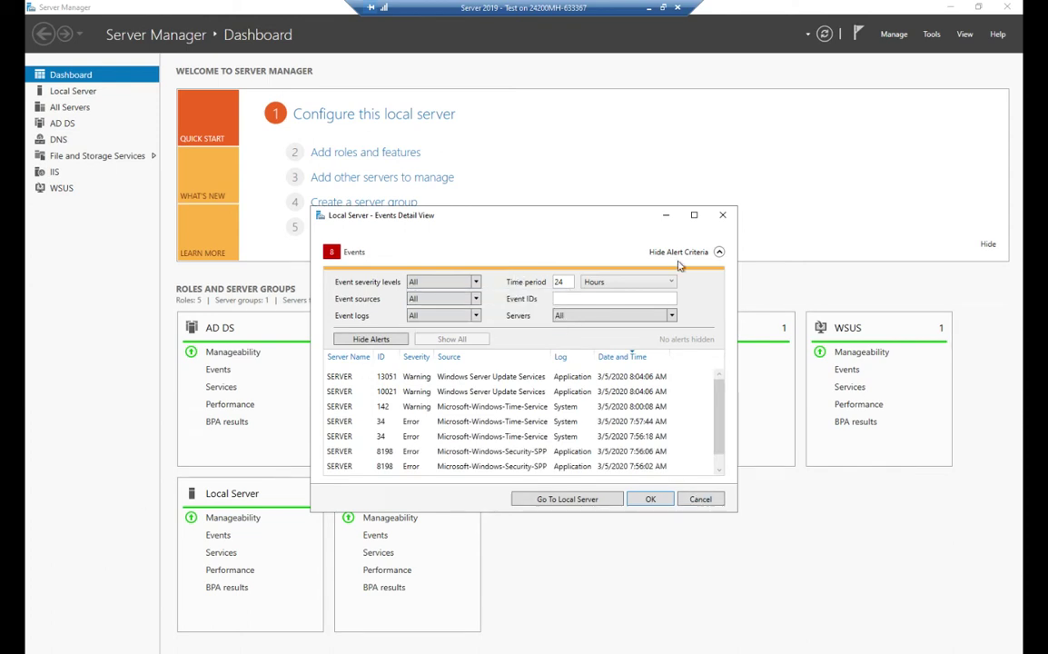
left_click(723, 214)
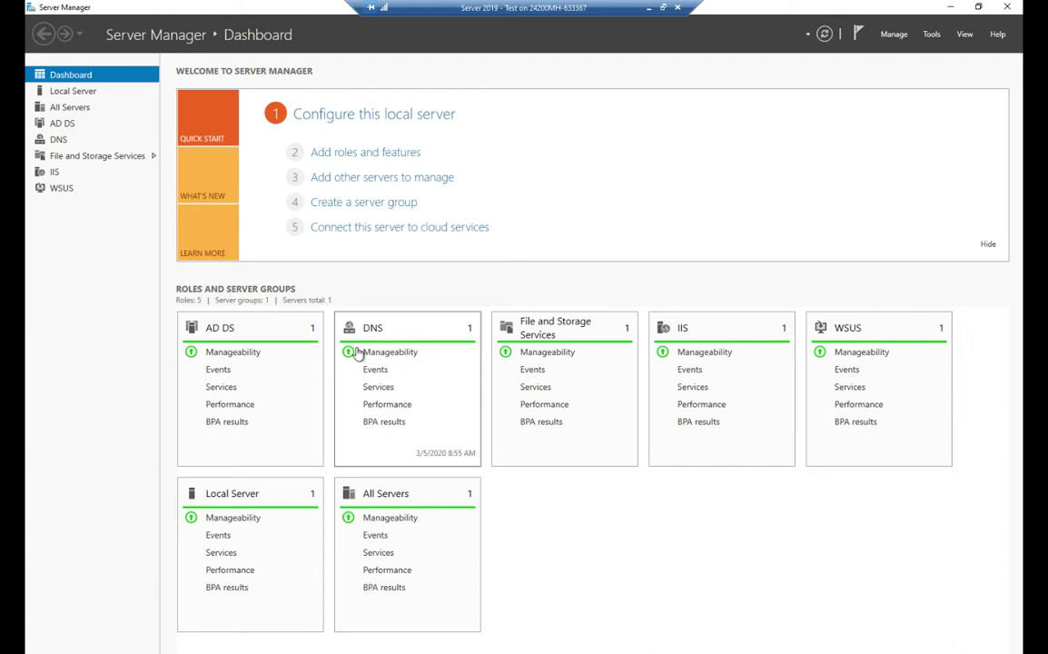
Open the DNS events detail view and set its event severity levels to All.
left_click(375, 369)
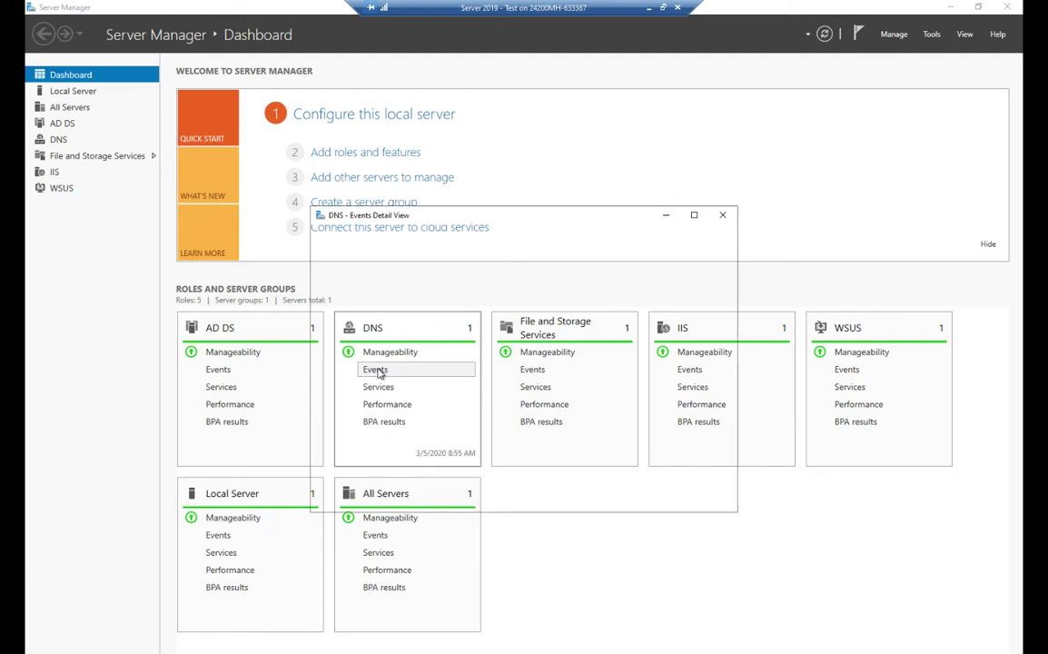
left_click(474, 282)
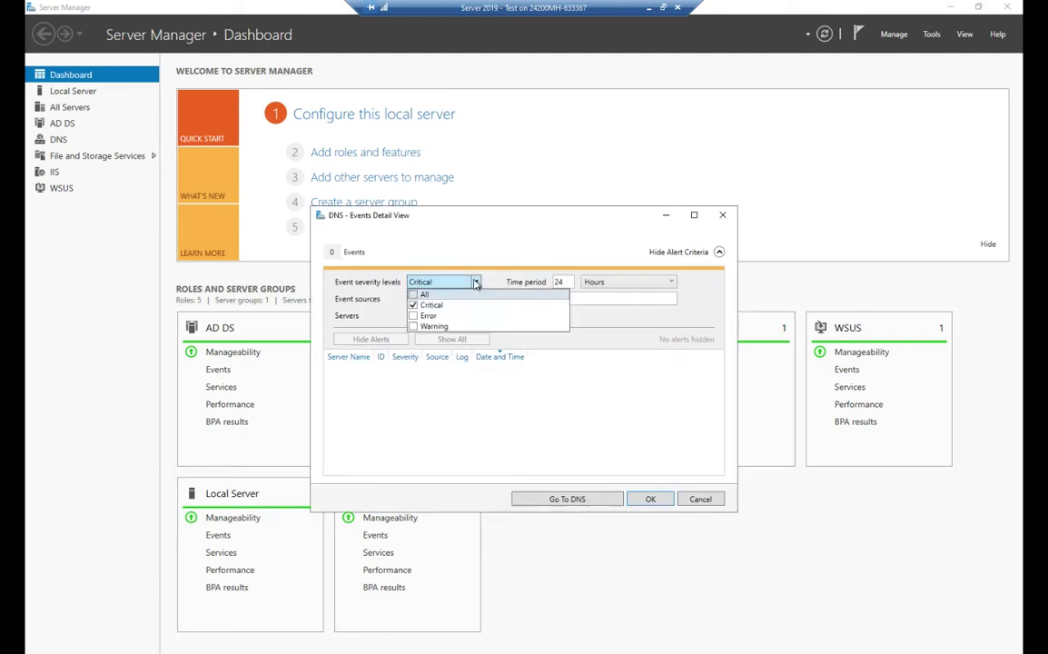
left_click(415, 316)
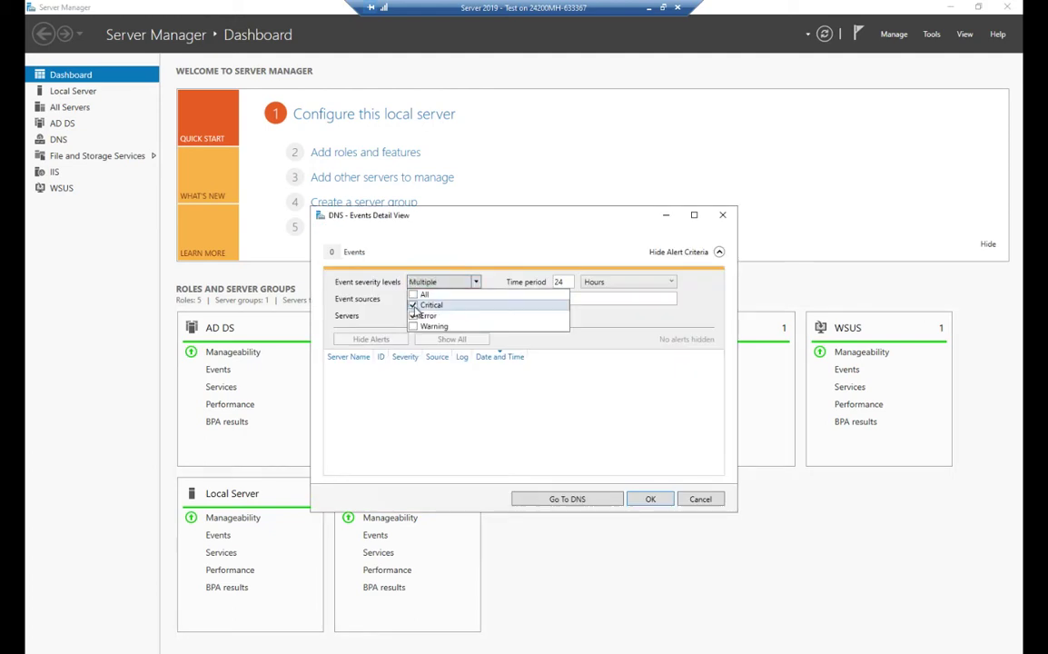
left_click(481, 304)
left_click(413, 327)
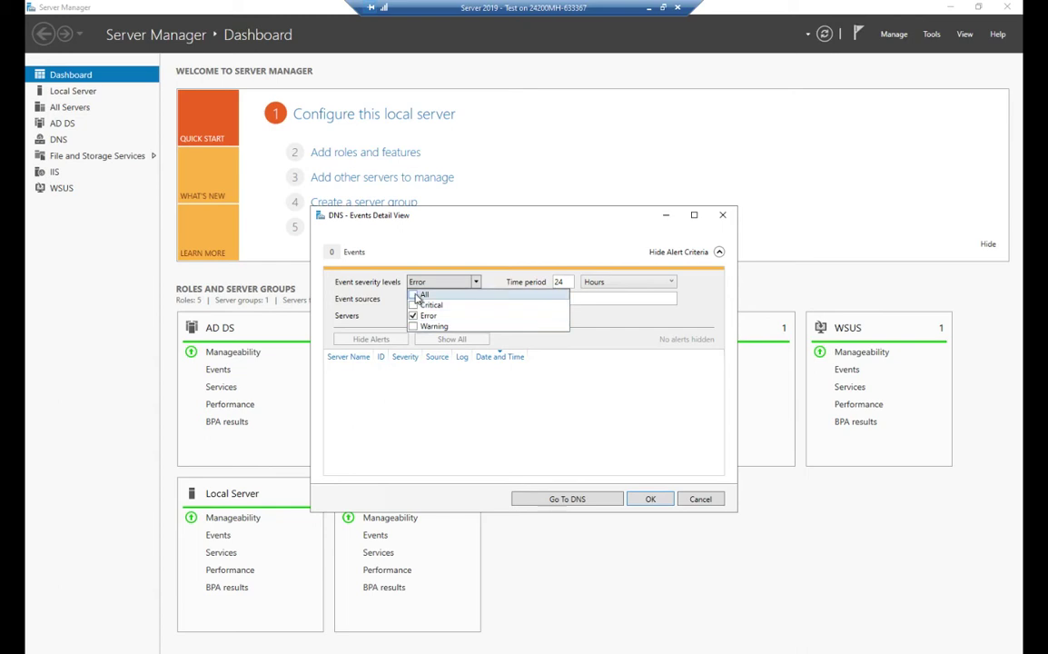
left_click(489, 305)
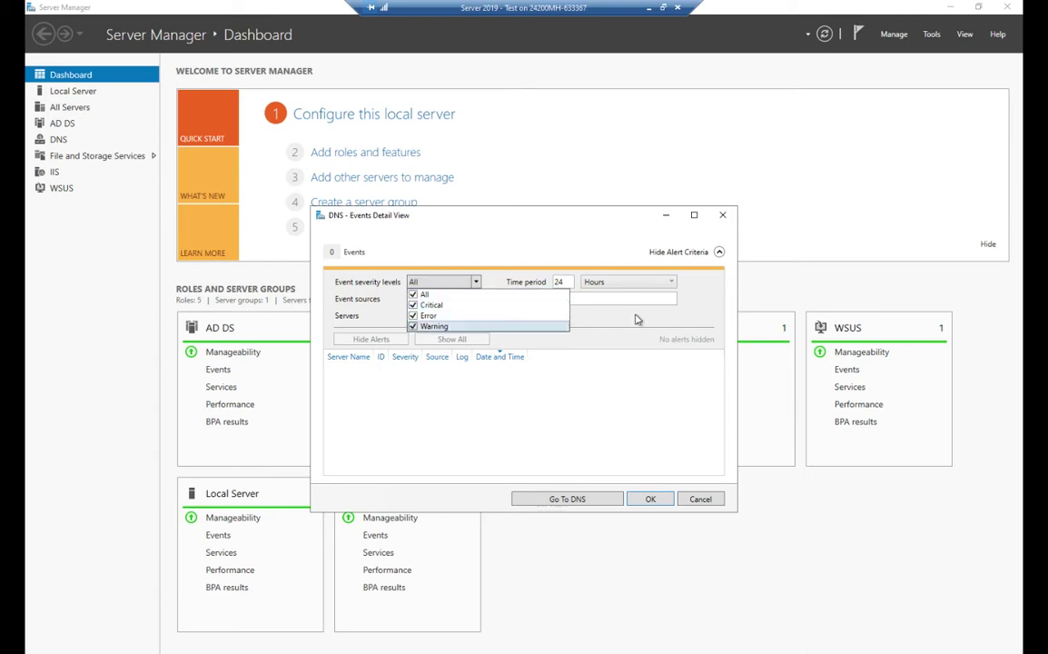
Set the DNS events' time period to 1 day, trying 24 as the number of days before that, and accept the alert criteria.
left_click(565, 283)
left_click(627, 282)
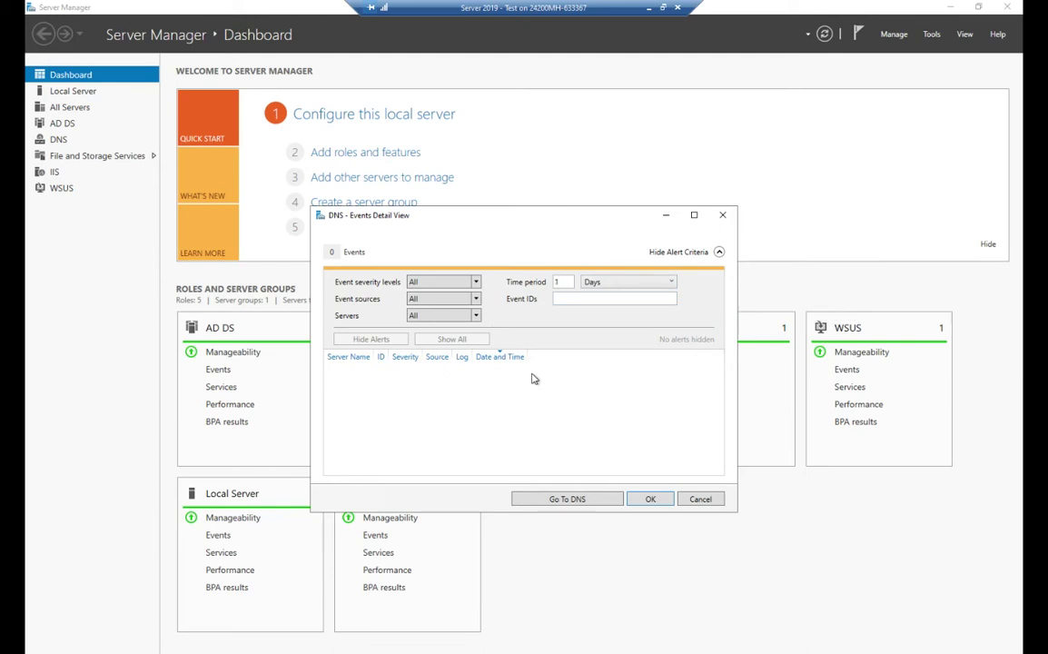
double_click(563, 281)
type("24")
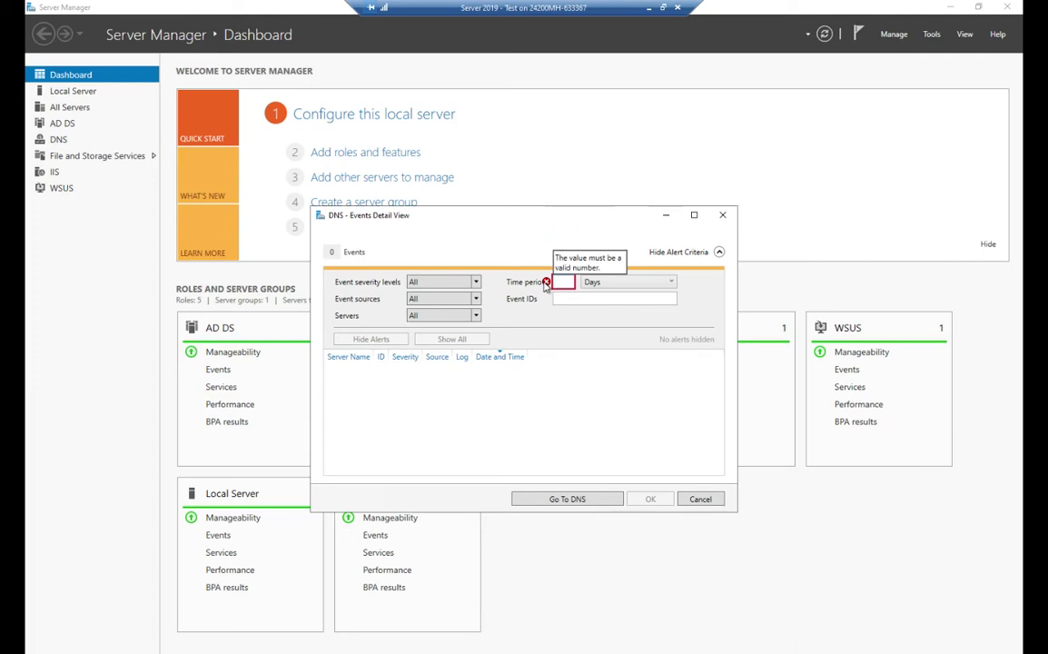
key("BackSpace")
key("BackSpace")
type("1")
key("Tab")
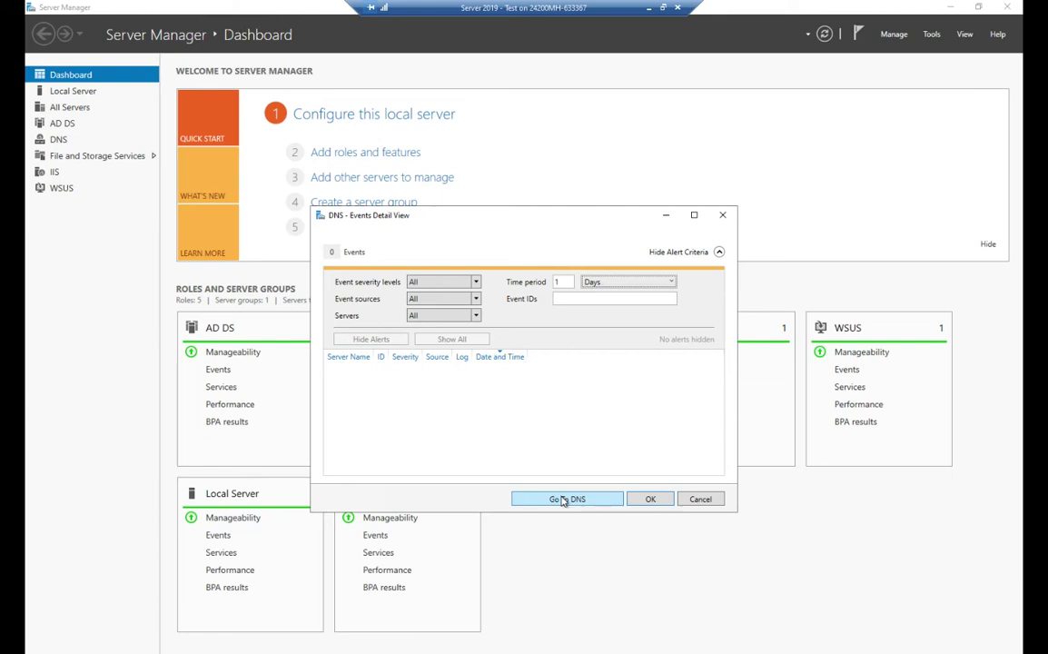
left_click(650, 498)
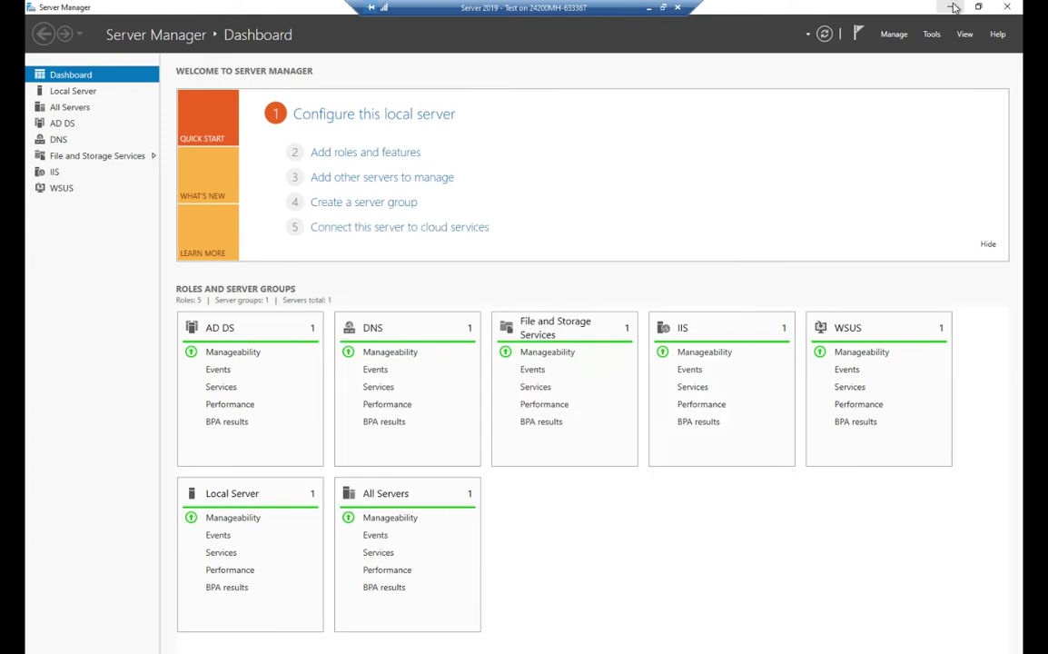
View the Active Directory search options for adding servers, and close the Add Servers dialog.
left_click(892, 36)
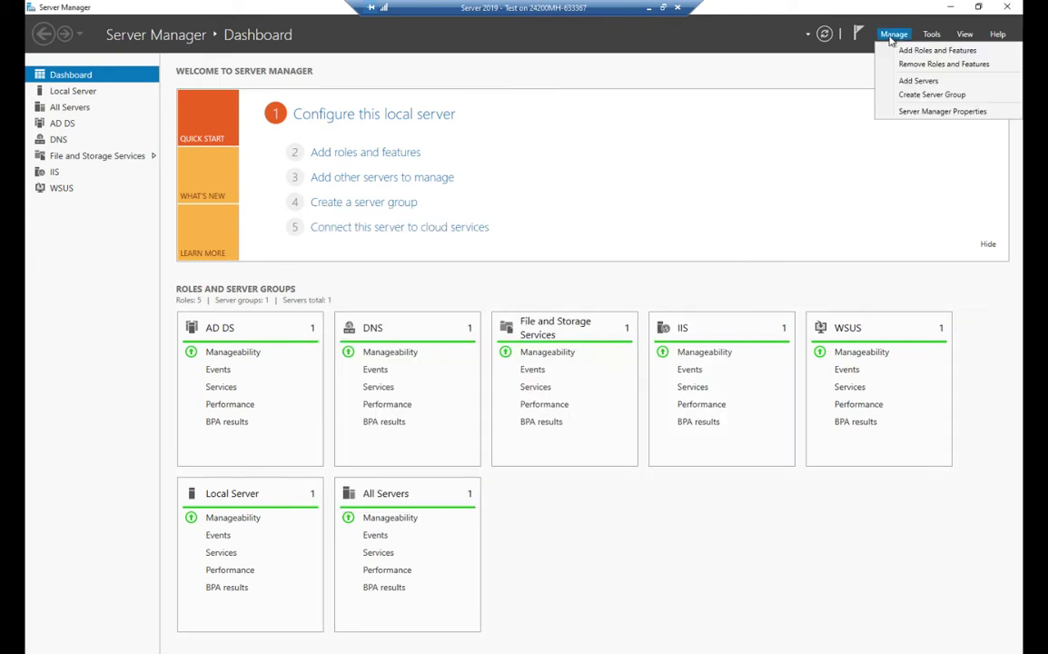
left_click(918, 81)
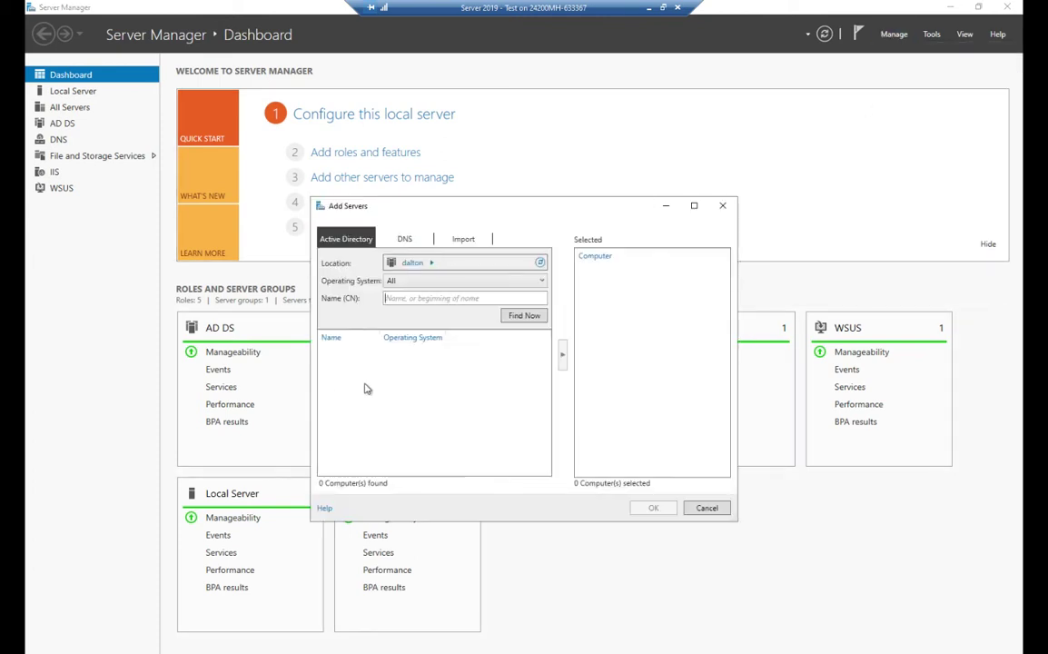
left_click(723, 206)
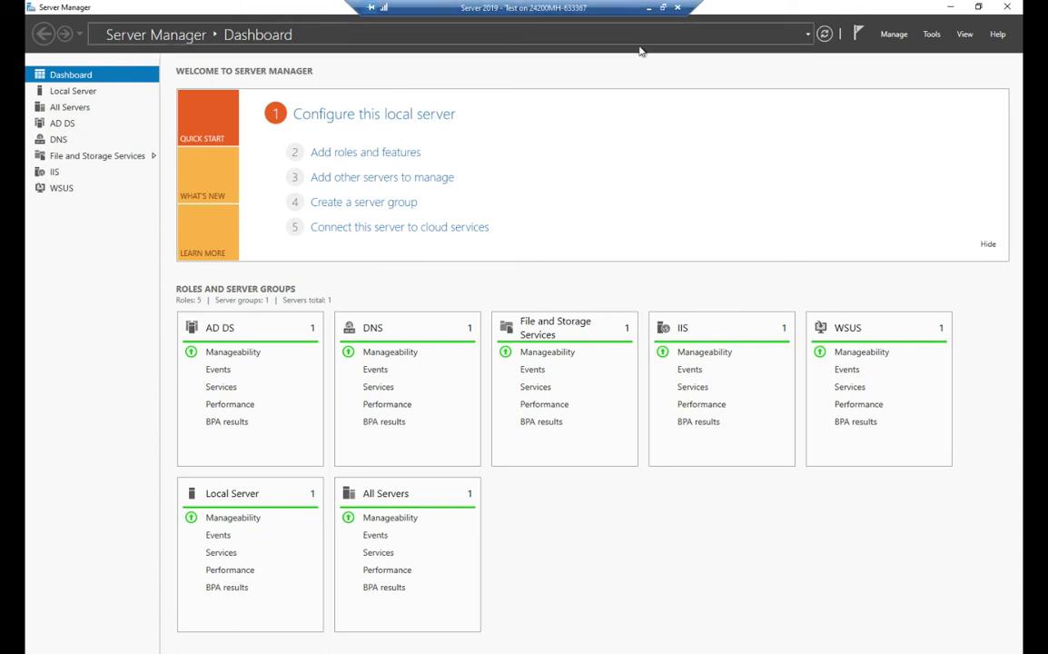
Switch to Event Viewer again and expand its Windows Logs.
left_click(895, 35)
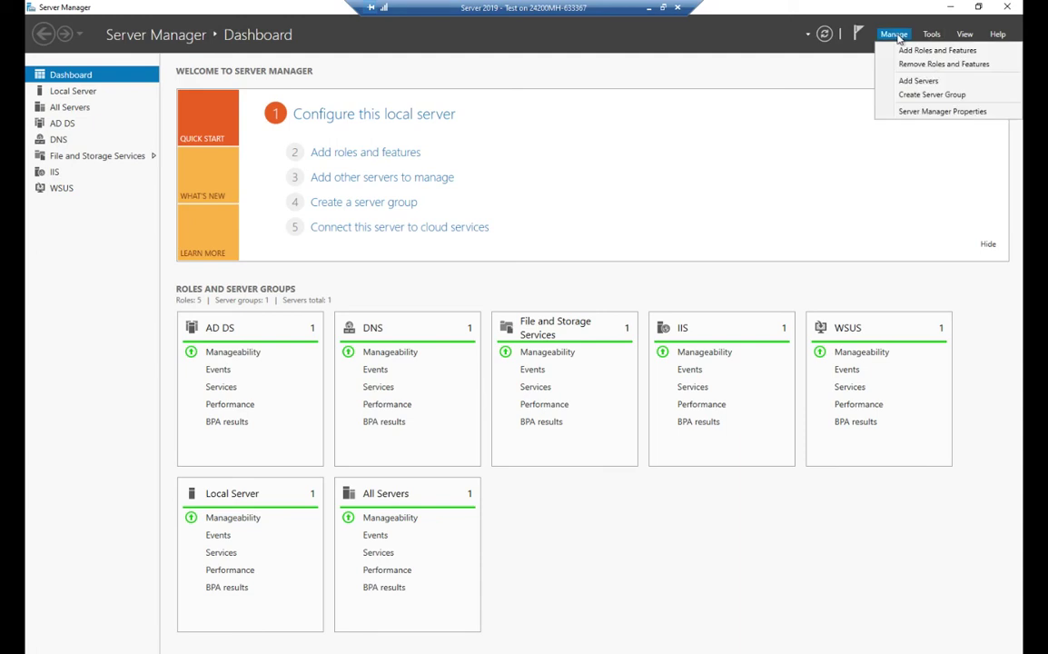
left_click(932, 34)
left_click(933, 34)
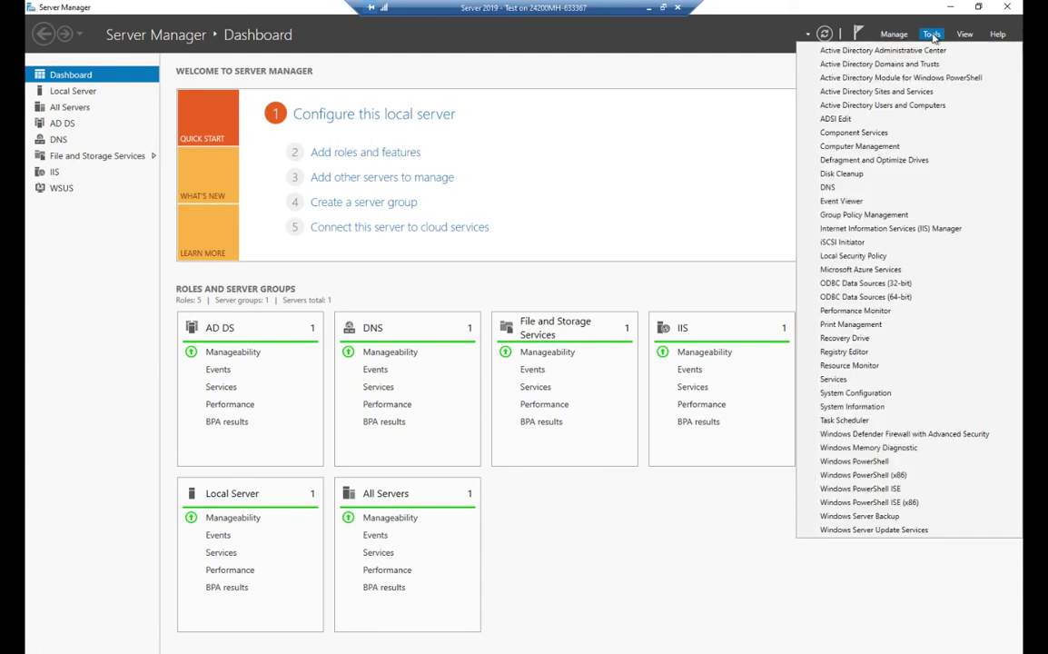
left_click(842, 201)
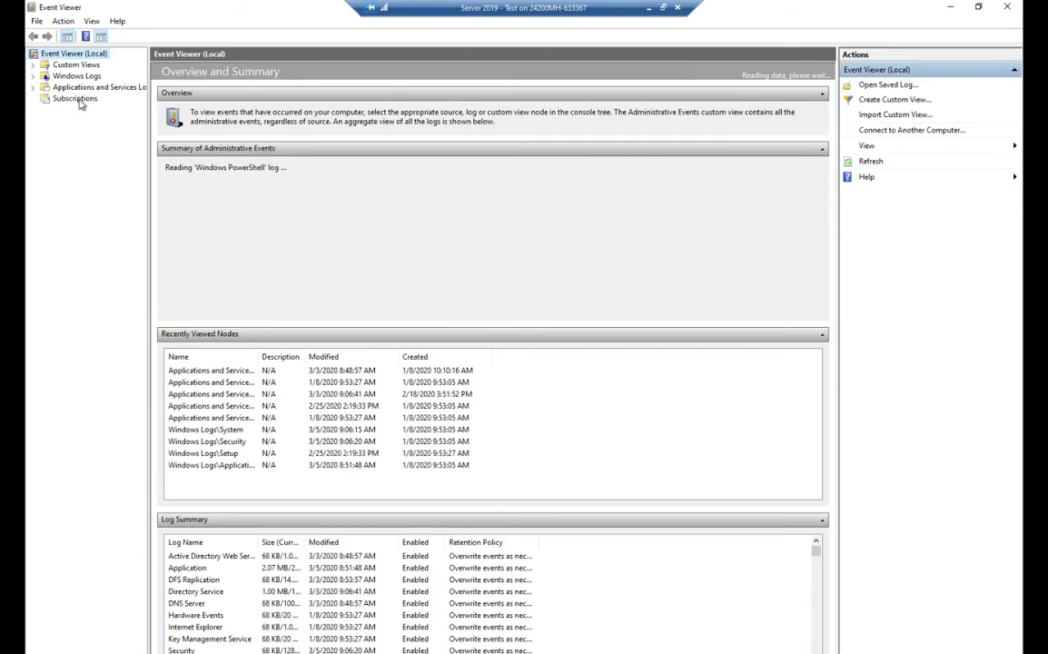
left_click(32, 76)
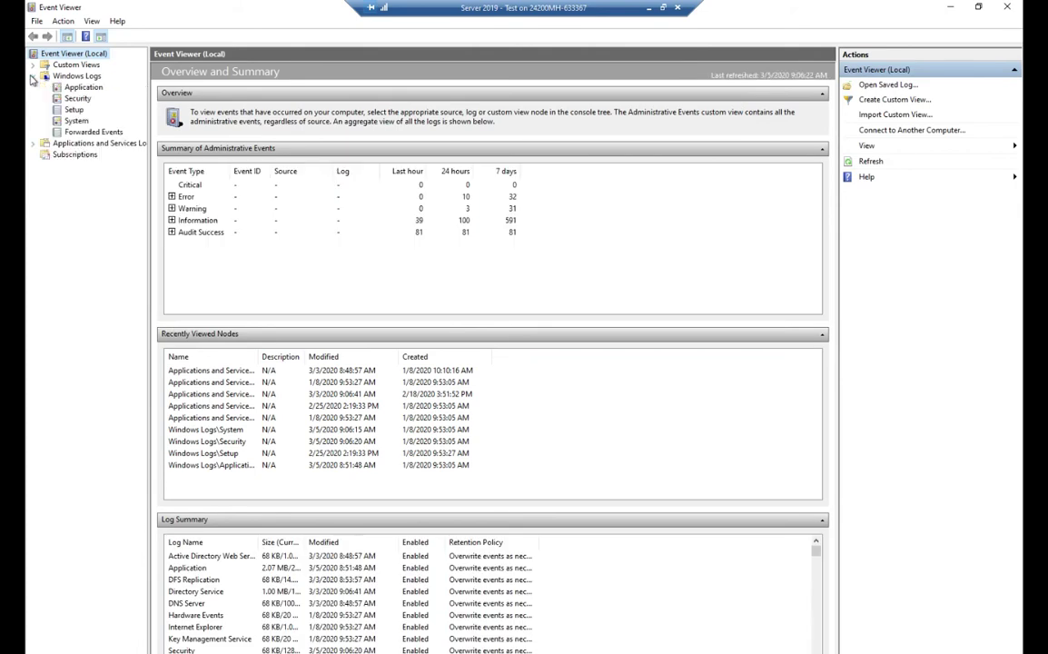
View the Forwarded Events log, check the option for connecting to another computer, and minimize Event Viewer to return to Server Manager.
left_click(90, 132)
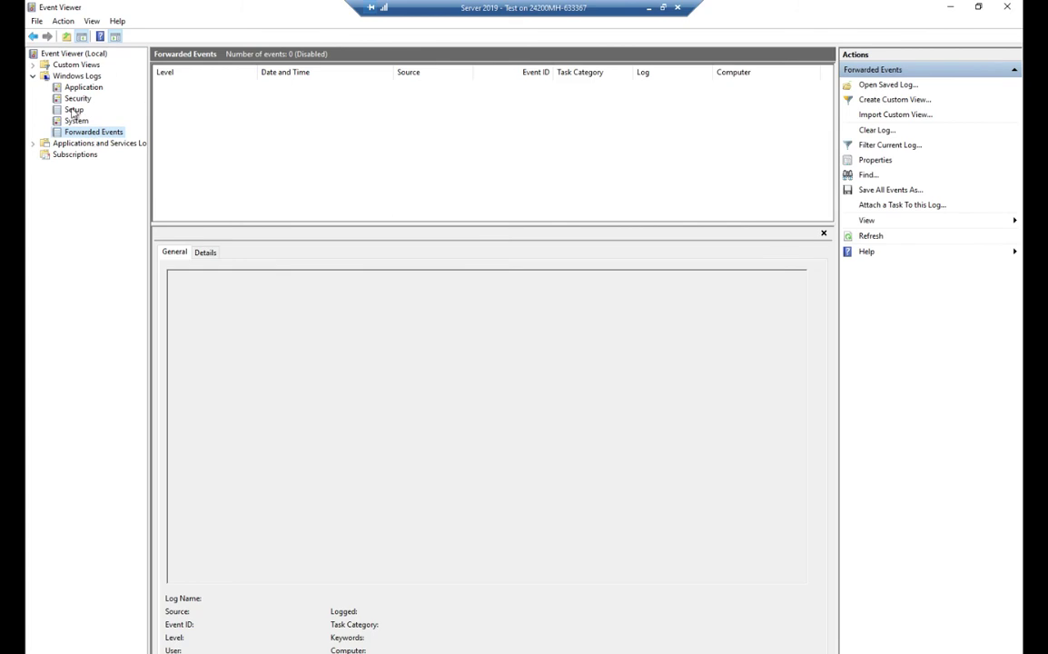
right_click(82, 55)
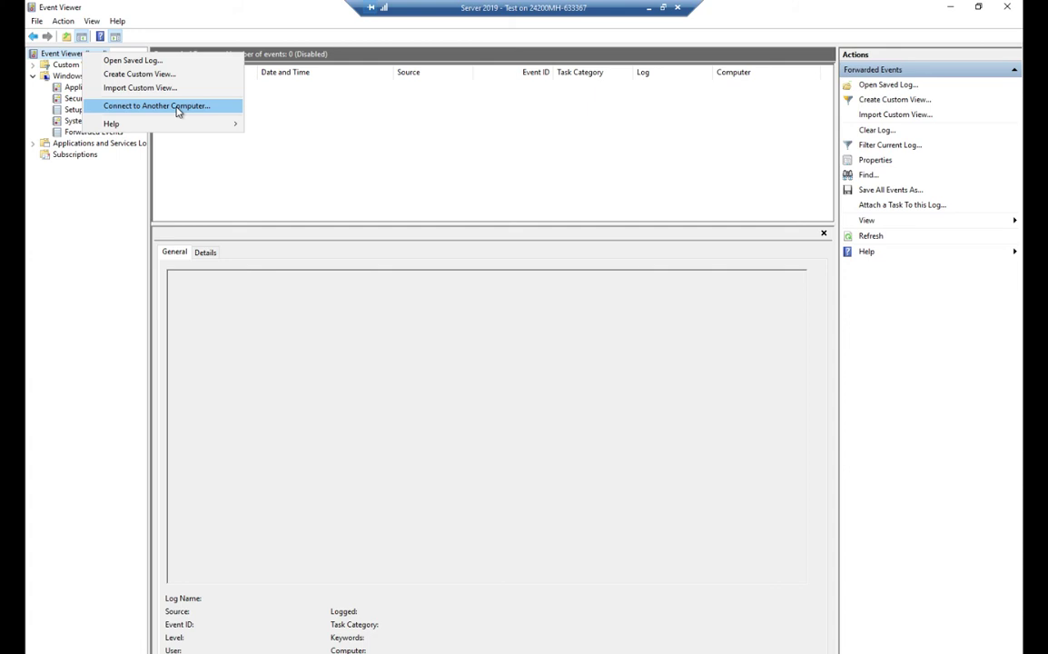
left_click(950, 7)
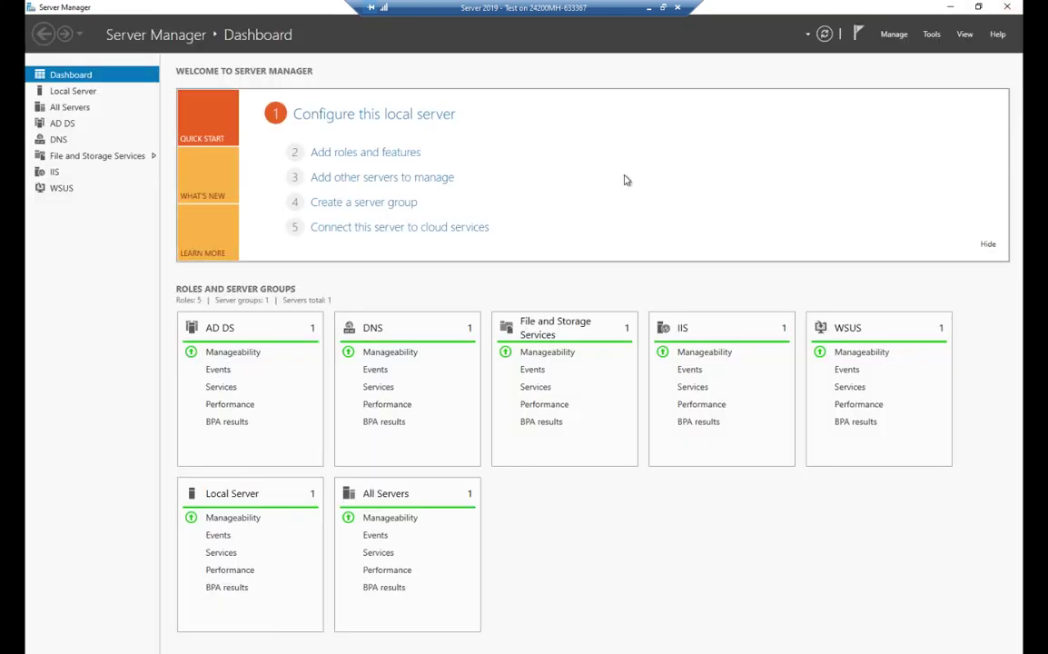